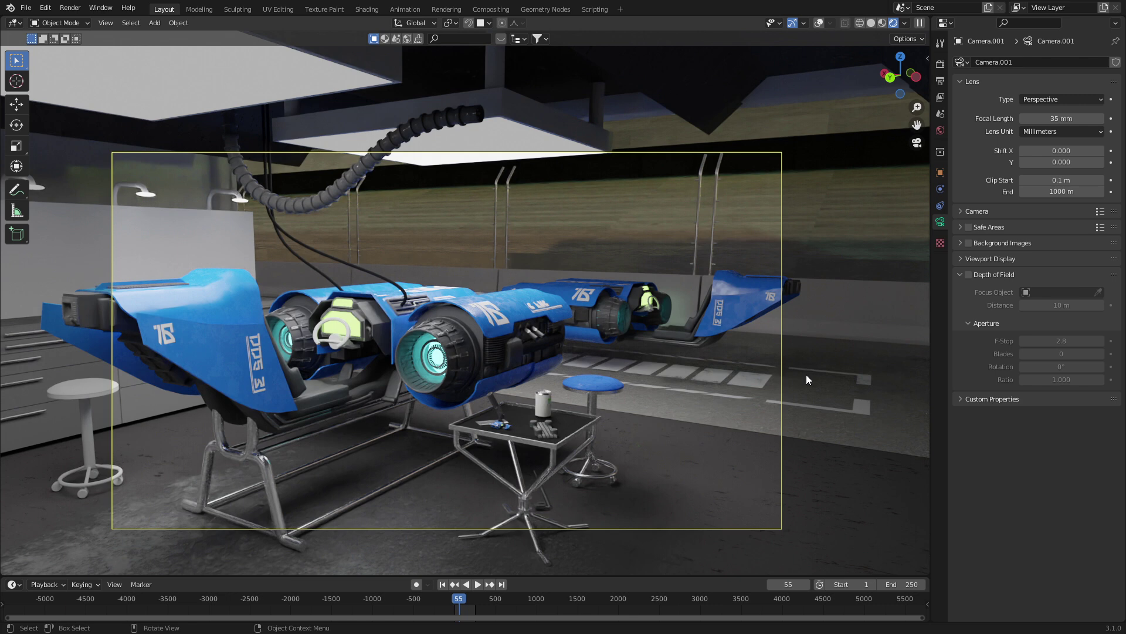
Render frame 55 of the hangar scene from the active camera
key(F12)
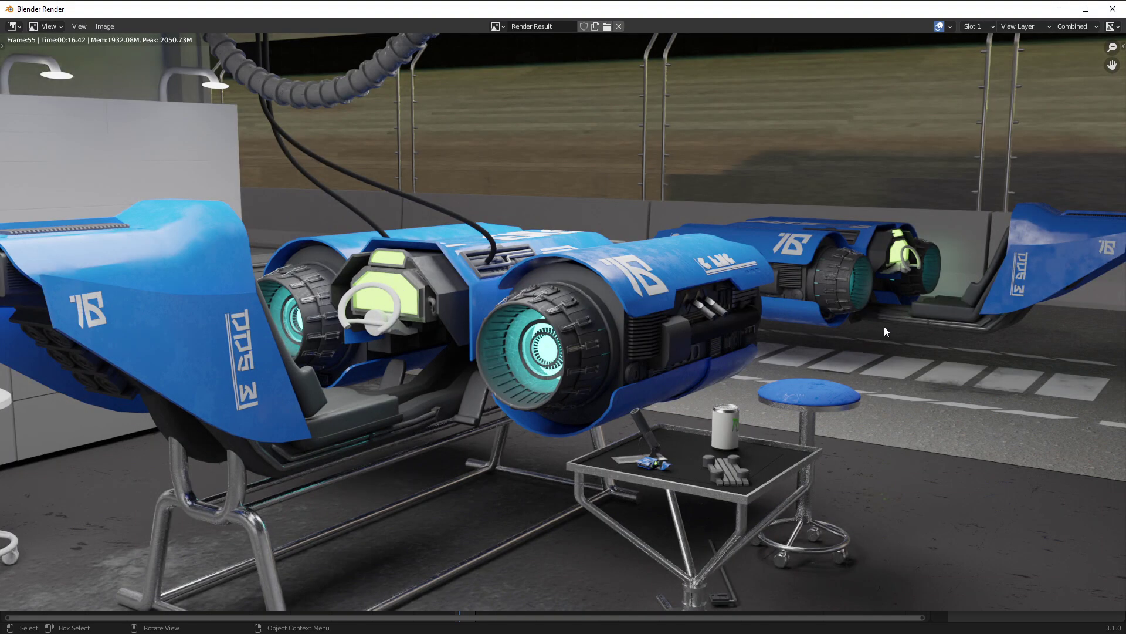
Turn on the camera's depth of field and set the Speeder as its focus object
key(Escape)
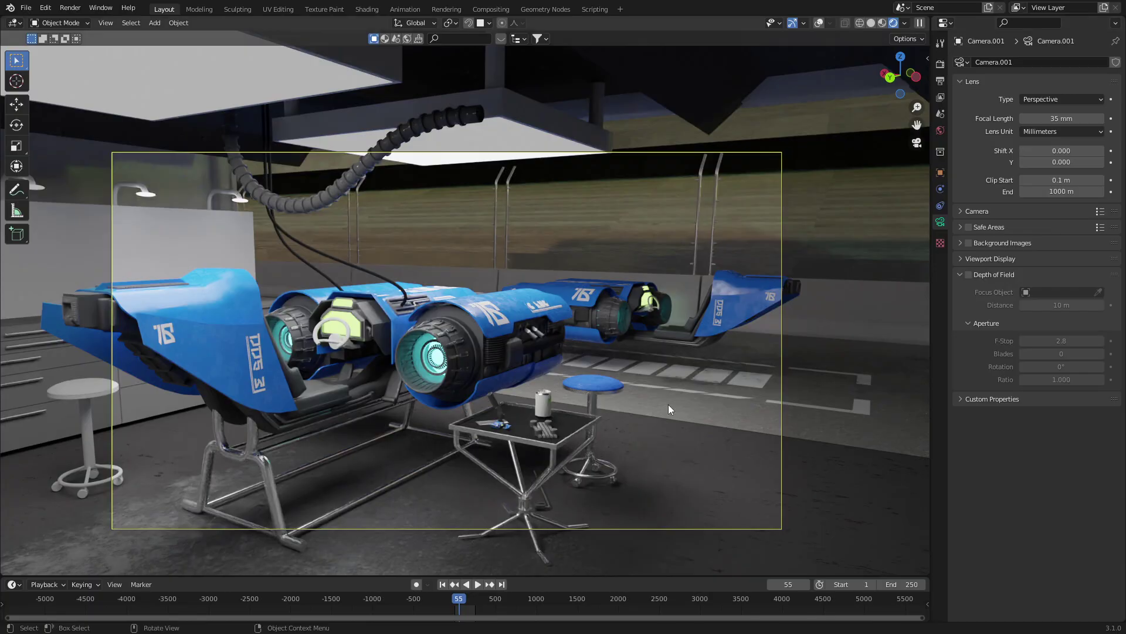
click(968, 275)
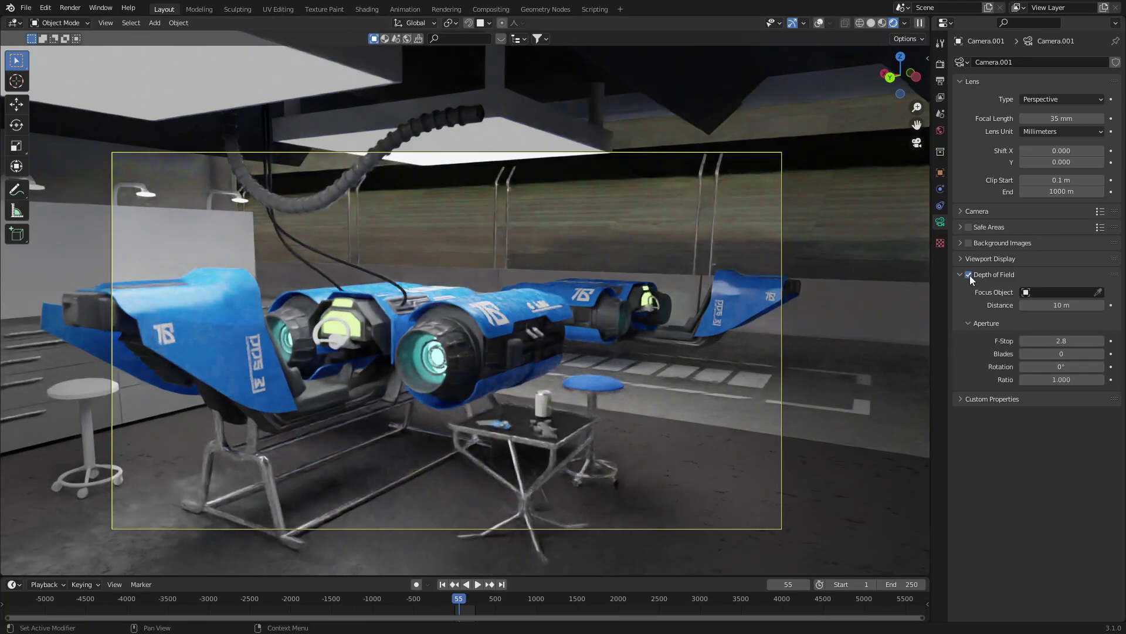
click(1098, 292)
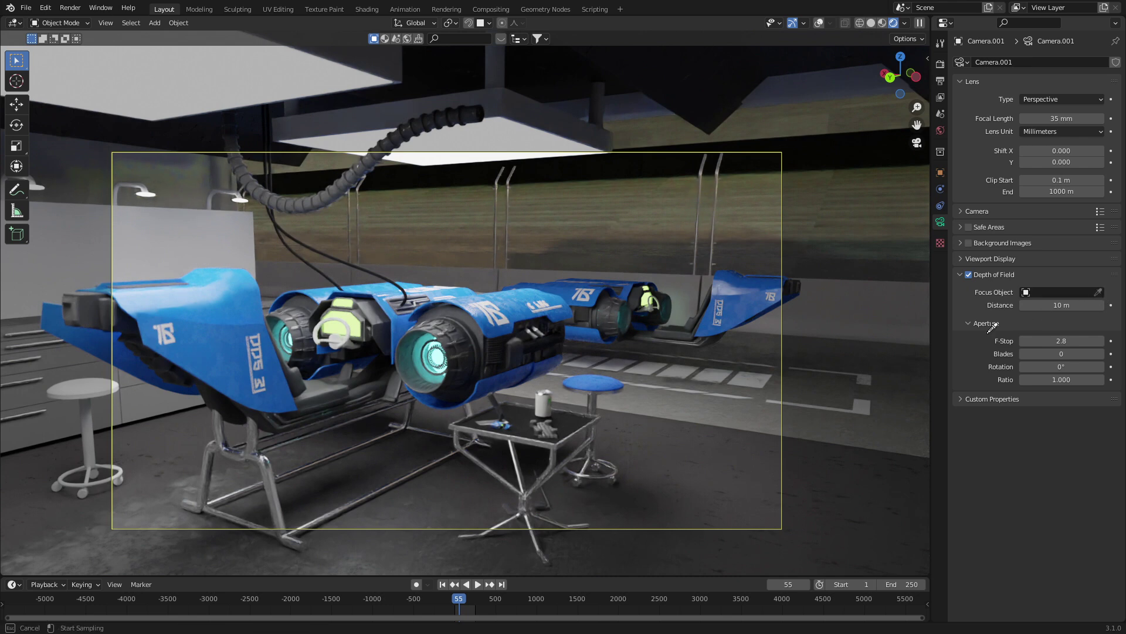
click(472, 345)
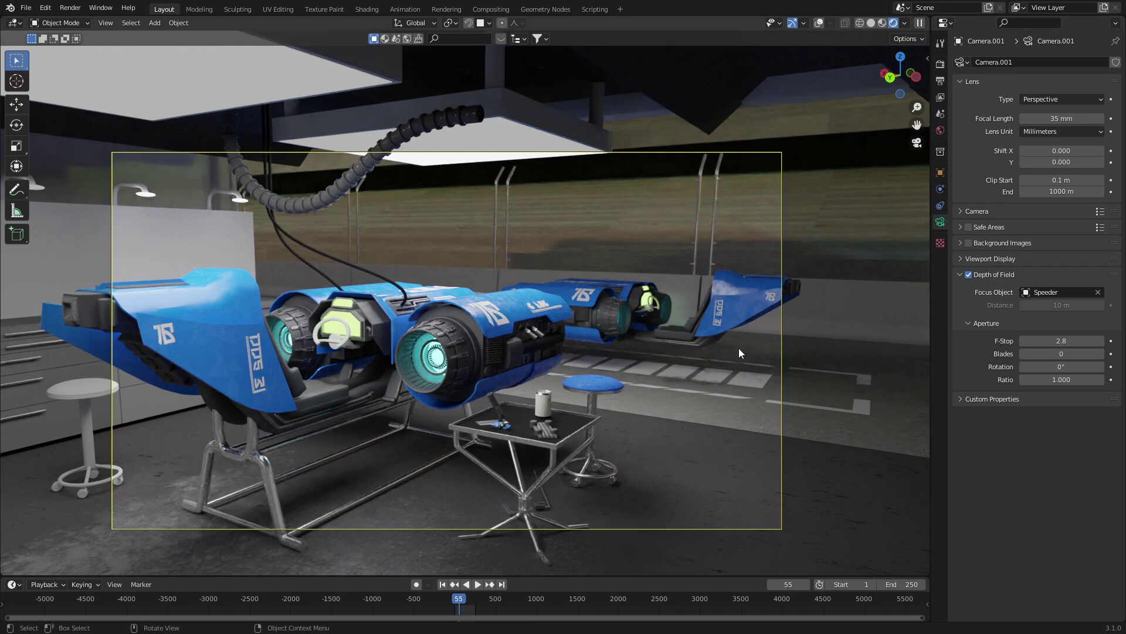
Render frame 55 with the new depth of field, then close the result
key(F12)
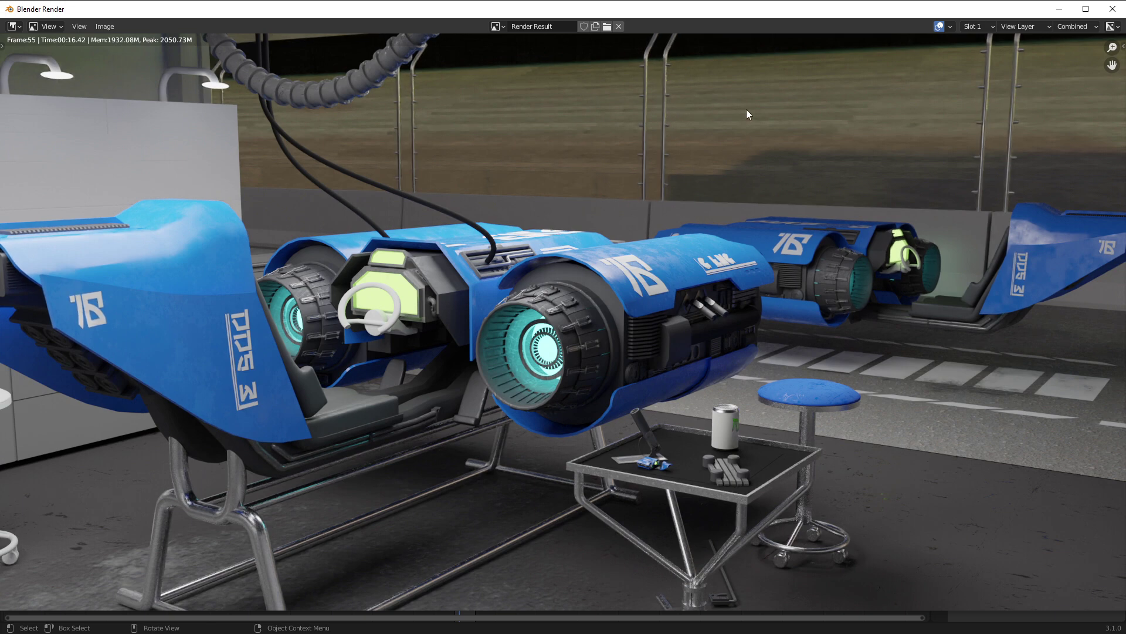
key(Escape)
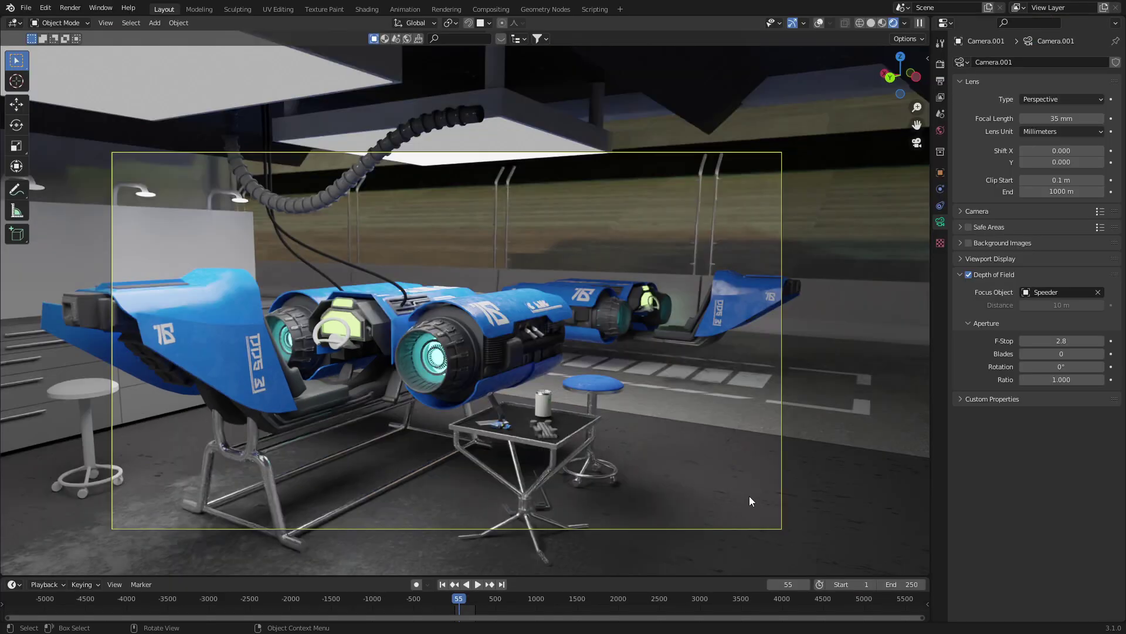
Set the camera F-Stop to 1.0 and render frame 55 into Slot 3
click(1058, 341)
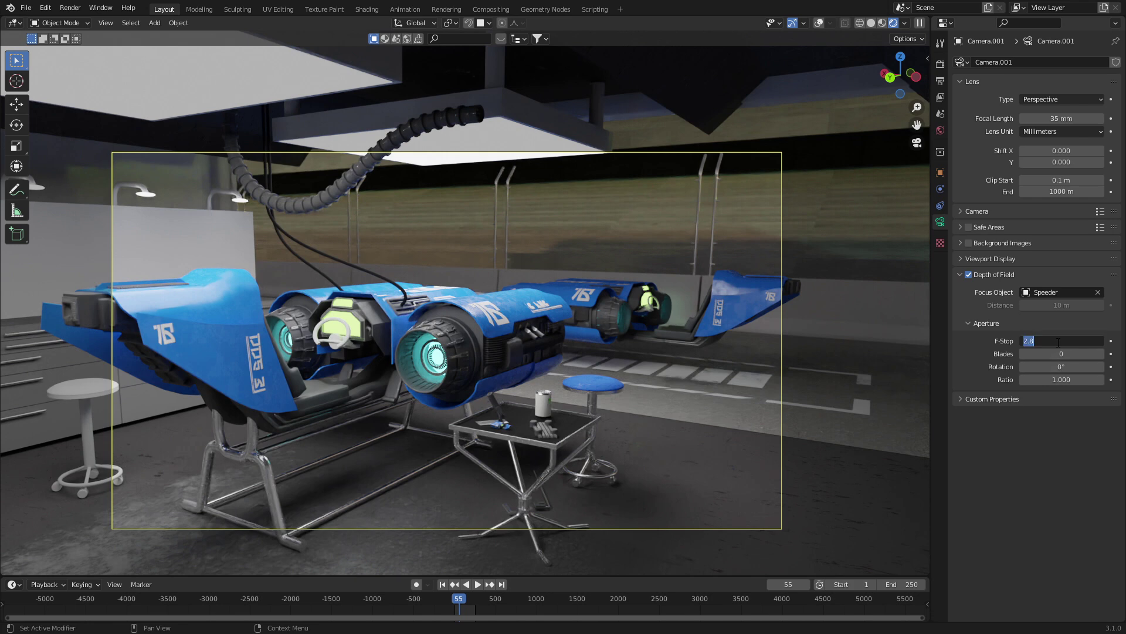
text(1)
key(Return)
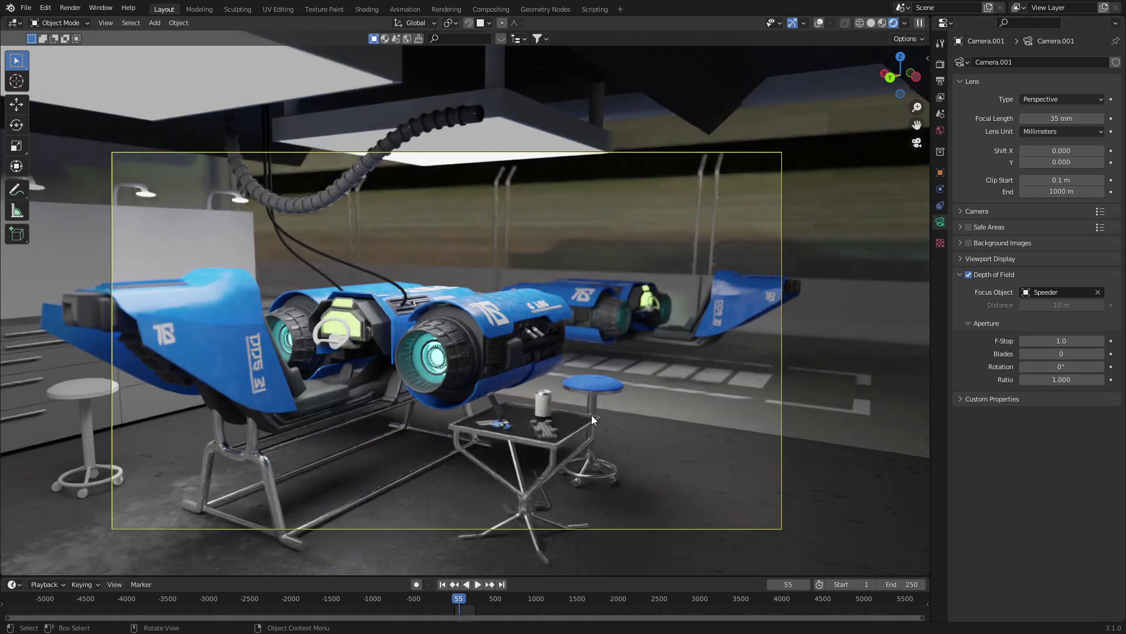
key(F12)
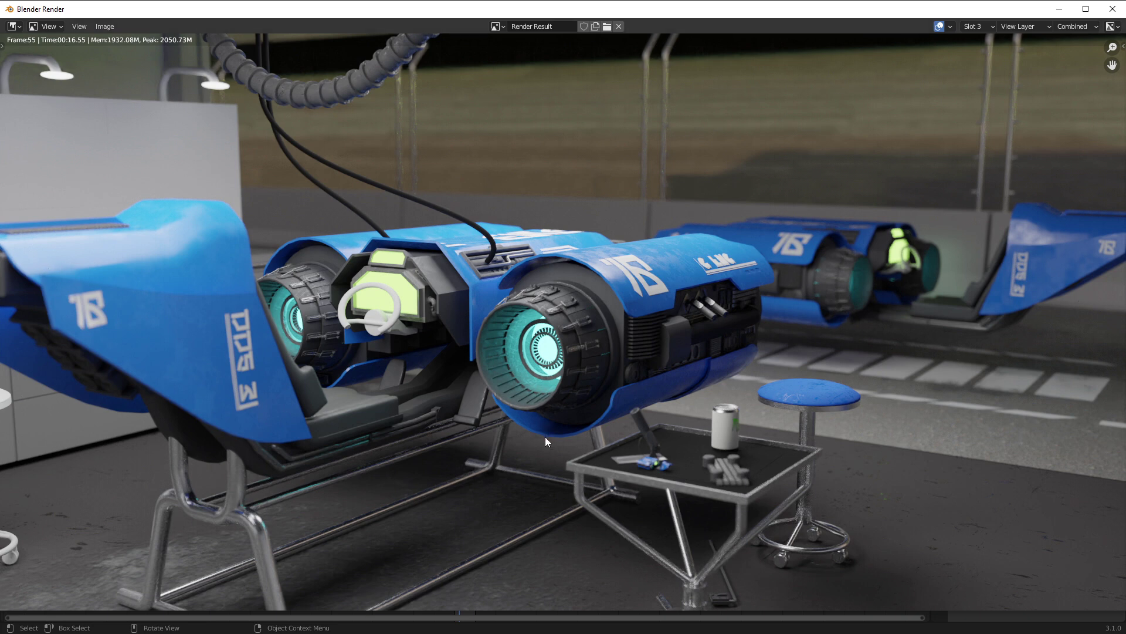
Compare the Slot 3 render against the earlier renders in Slots 1 and 2
key(1)
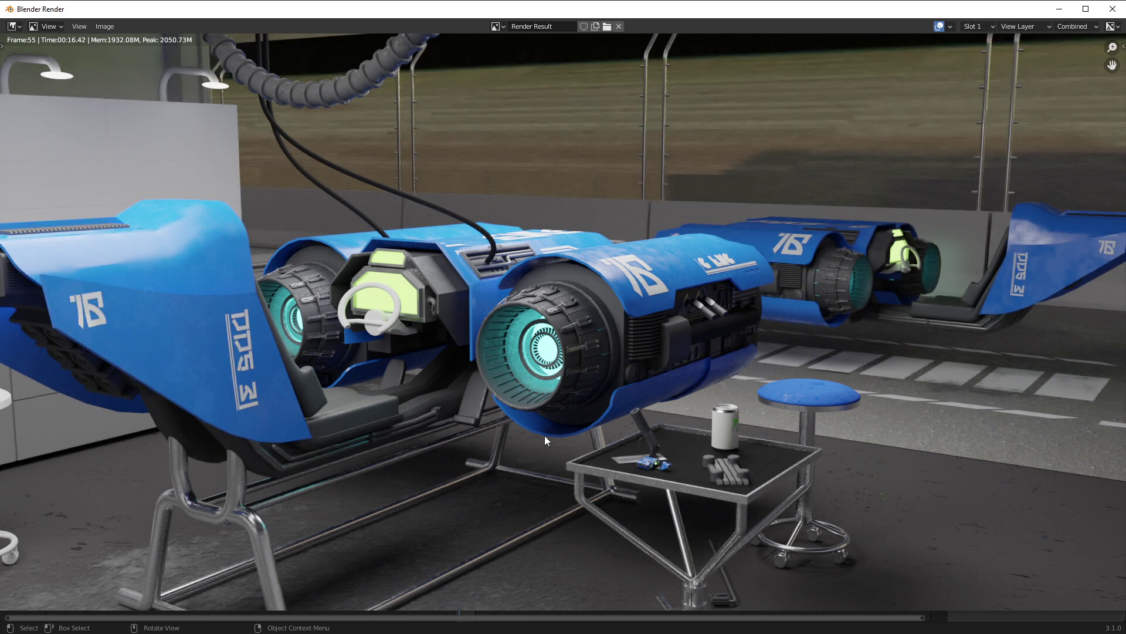
key(2)
key(3)
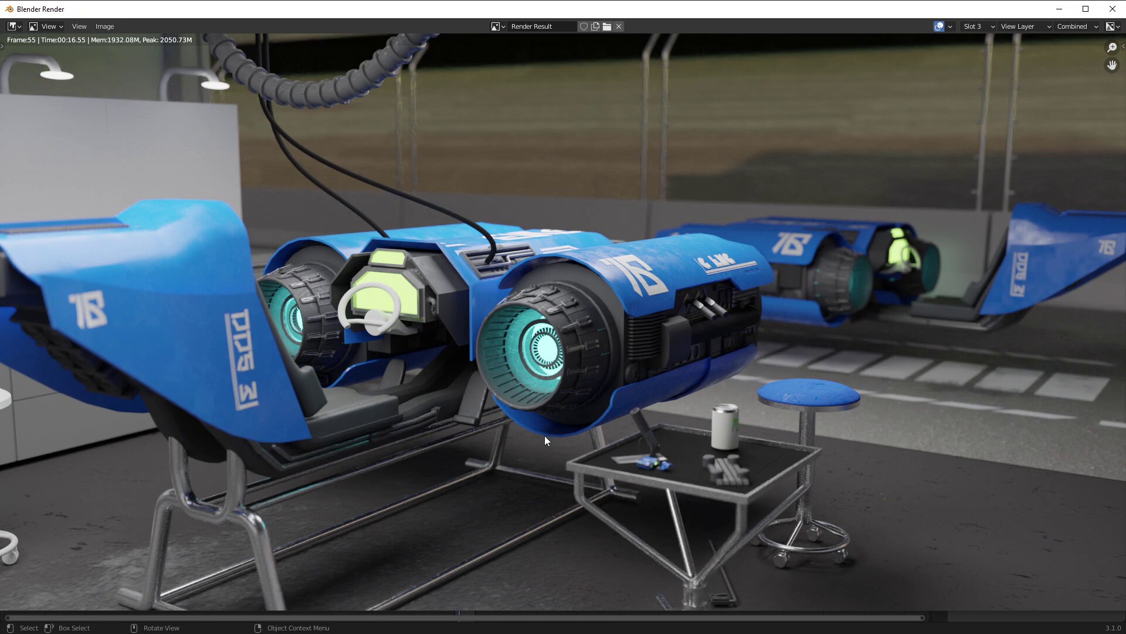
key(1)
key(3)
Switch the camera lens to Panoramic and compare its Slot 2 render with Slot 3
key(Escape)
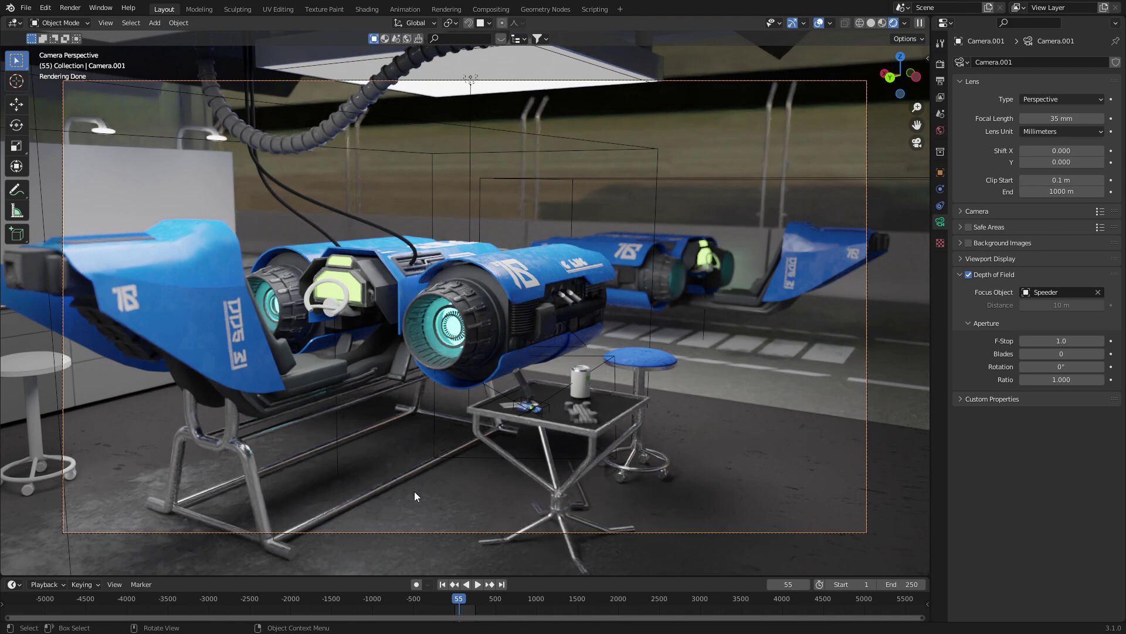
click(1047, 99)
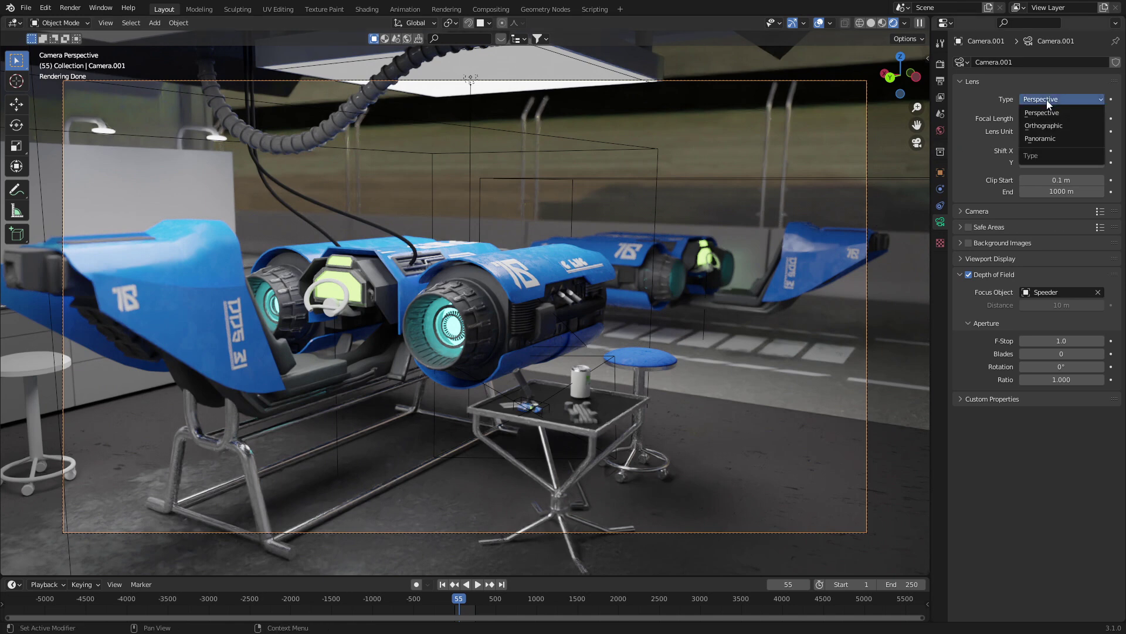
click(1058, 135)
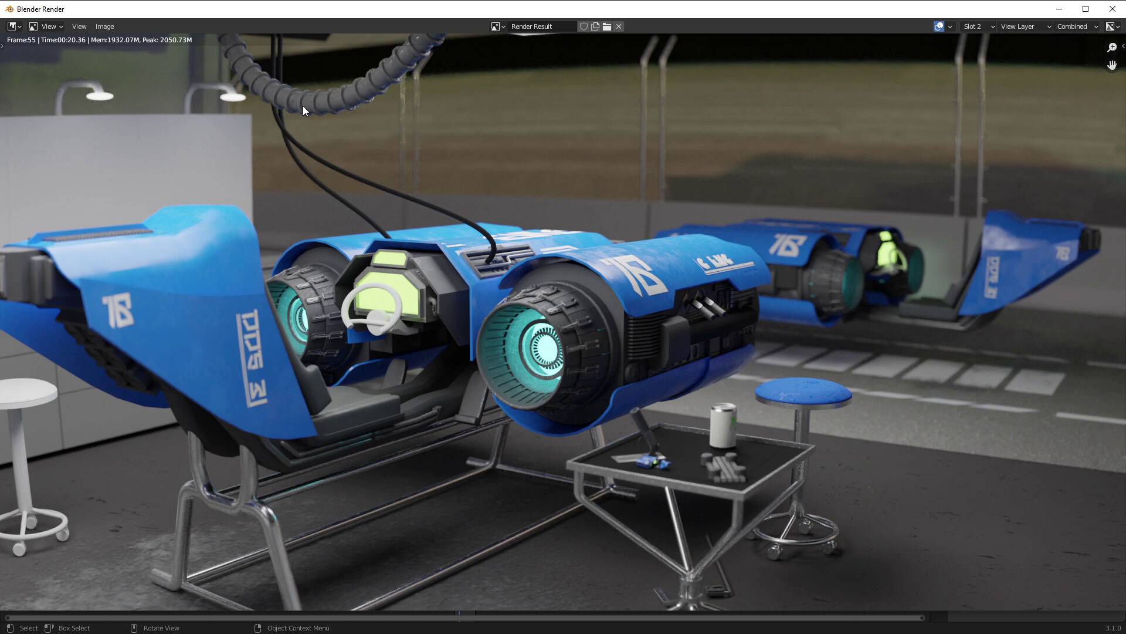
key(j)
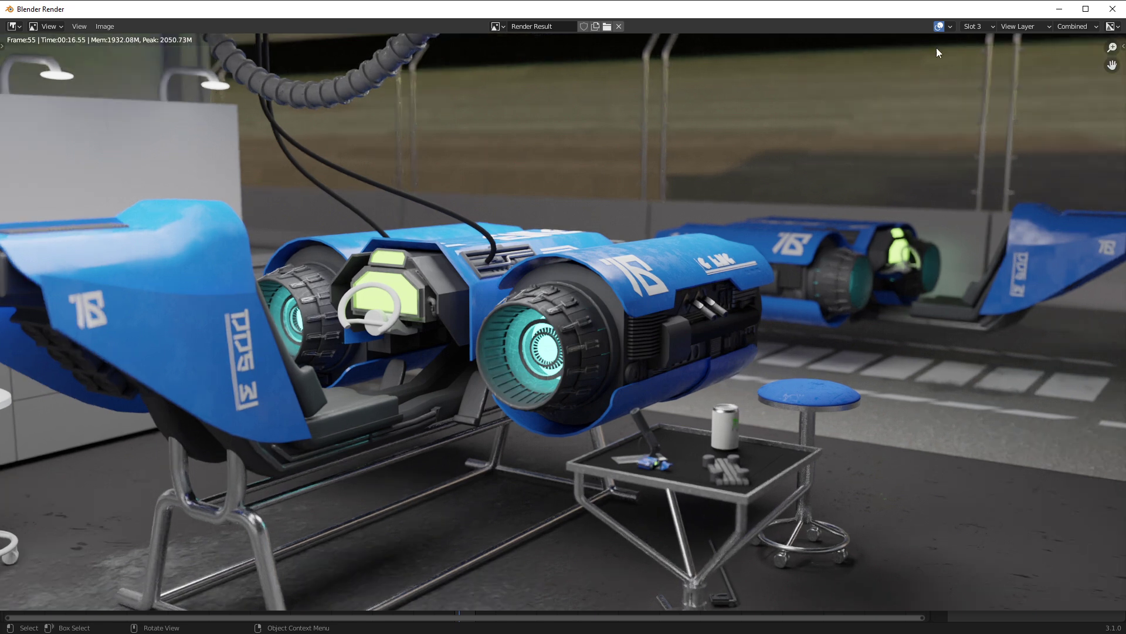
key(j)
key(j)
key(j)
key(j)
key(j)
key(j)
key(j)
key(j)
key(j)
key(j)
key(j)
key(j)
key(j)
key(j)
Trackball-rotate the camera to reframe the shot
key(Escape)
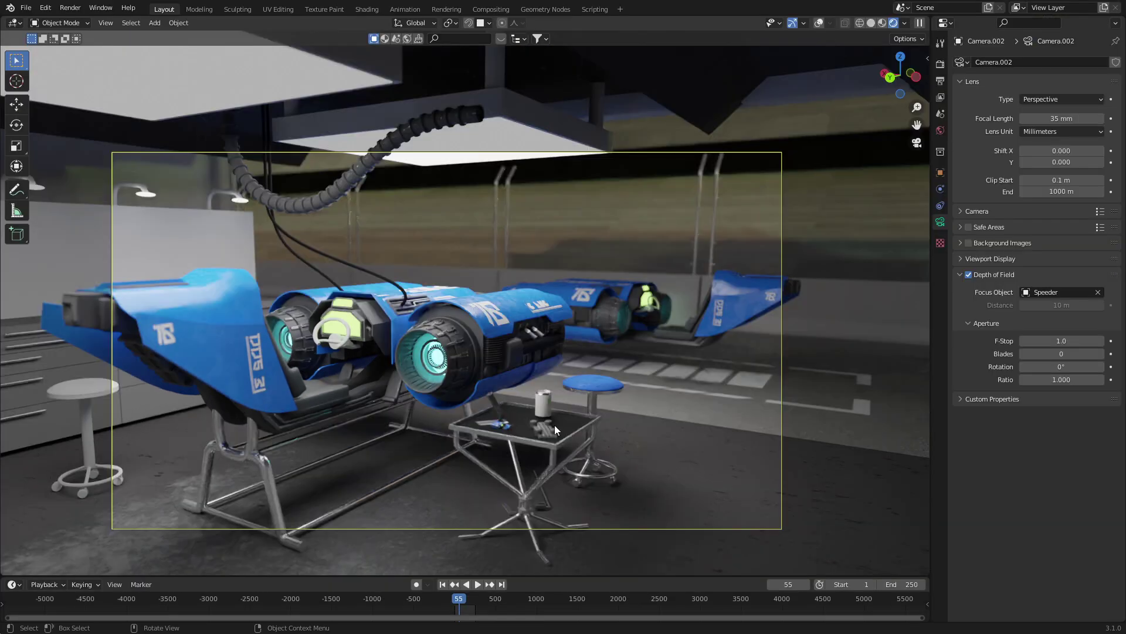
key(r)
key(r)
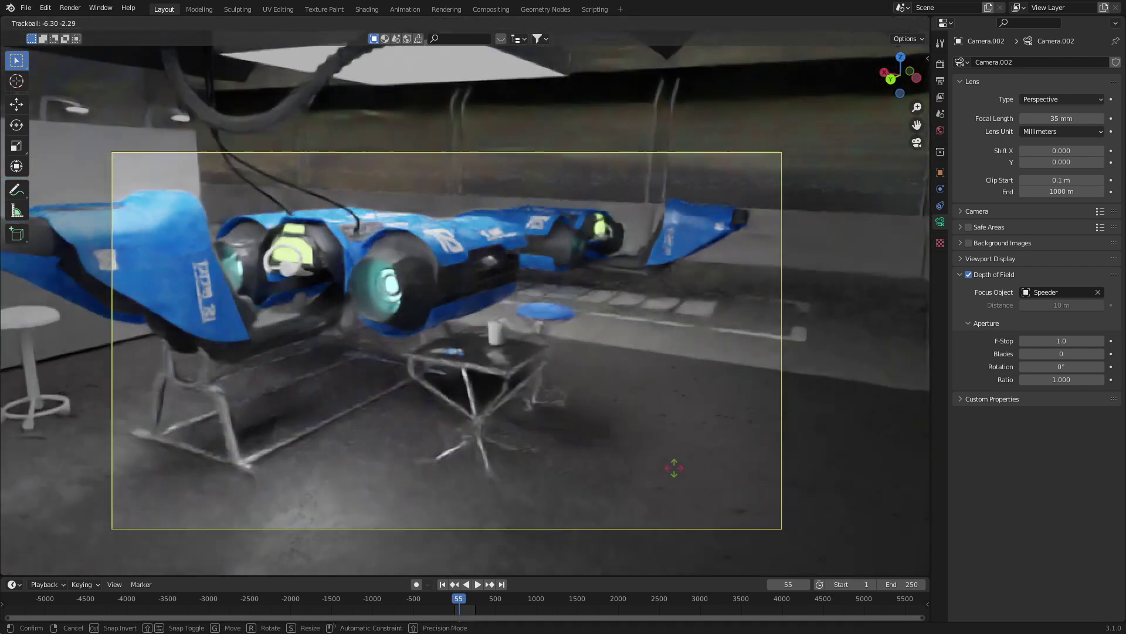
click(674, 467)
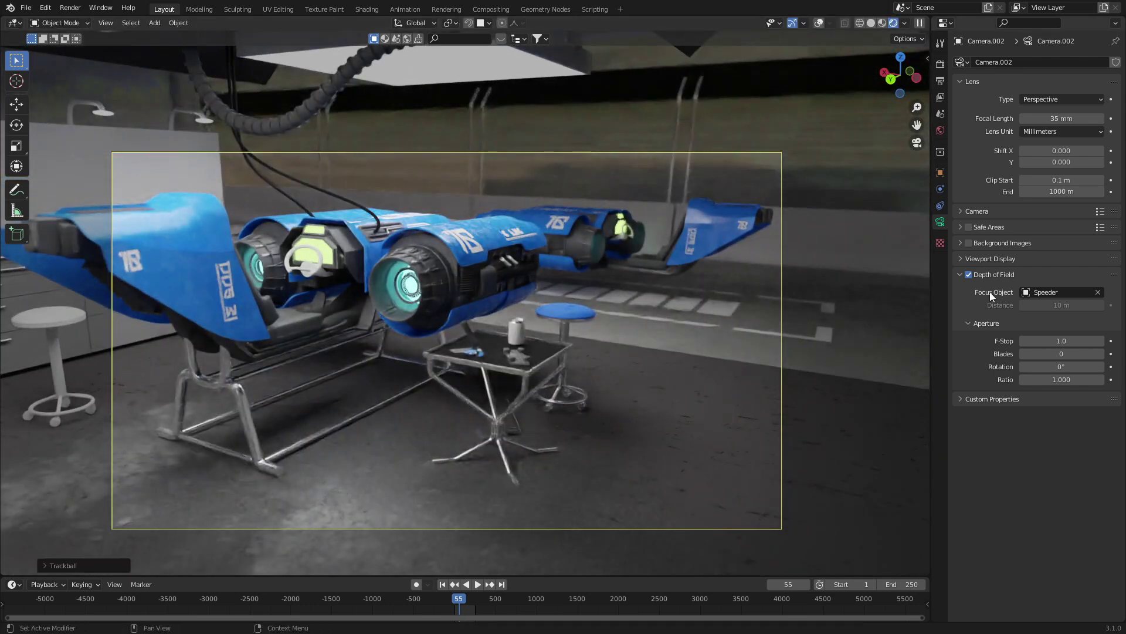
Set the focal length to 100 mm and make Speeder.002 the focus object
click(1059, 119)
text(100)
key(Return)
click(1098, 292)
click(1098, 292)
click(525, 367)
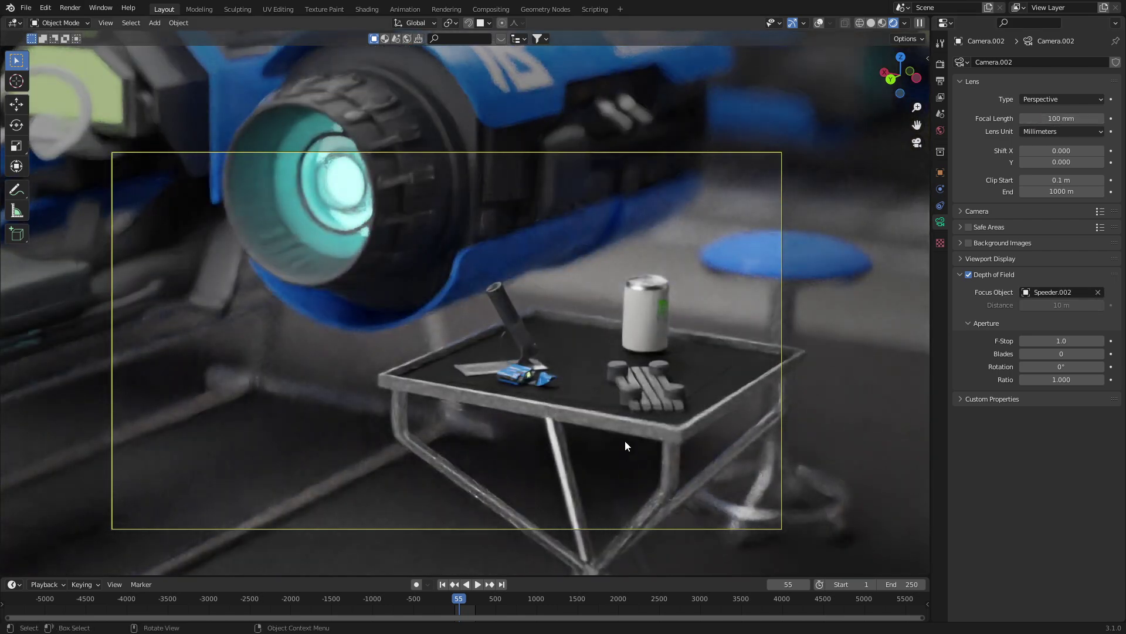
Turn the camera toward the table and dolly it close to the small speeder
key(r)
click(692, 520)
key(g)
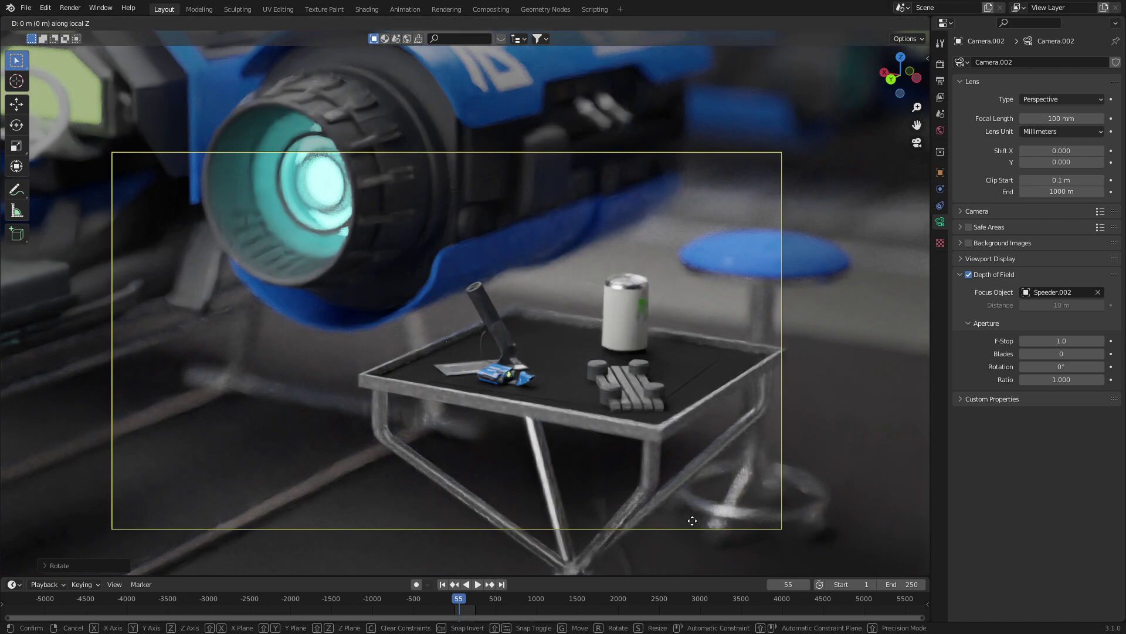
key(z)
key(z)
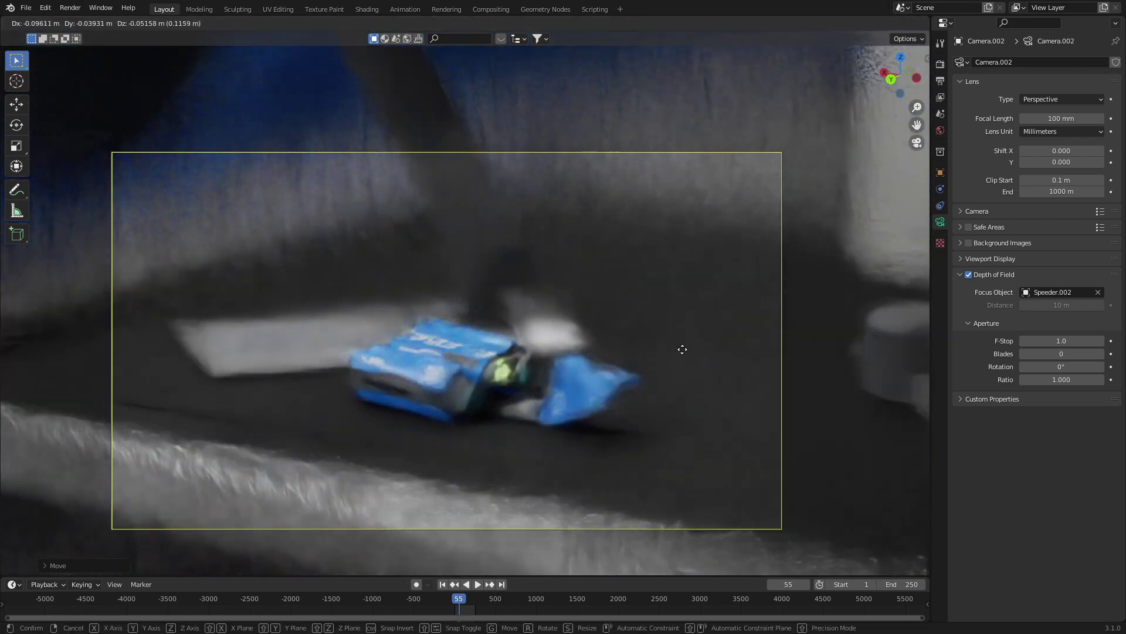
click(638, 455)
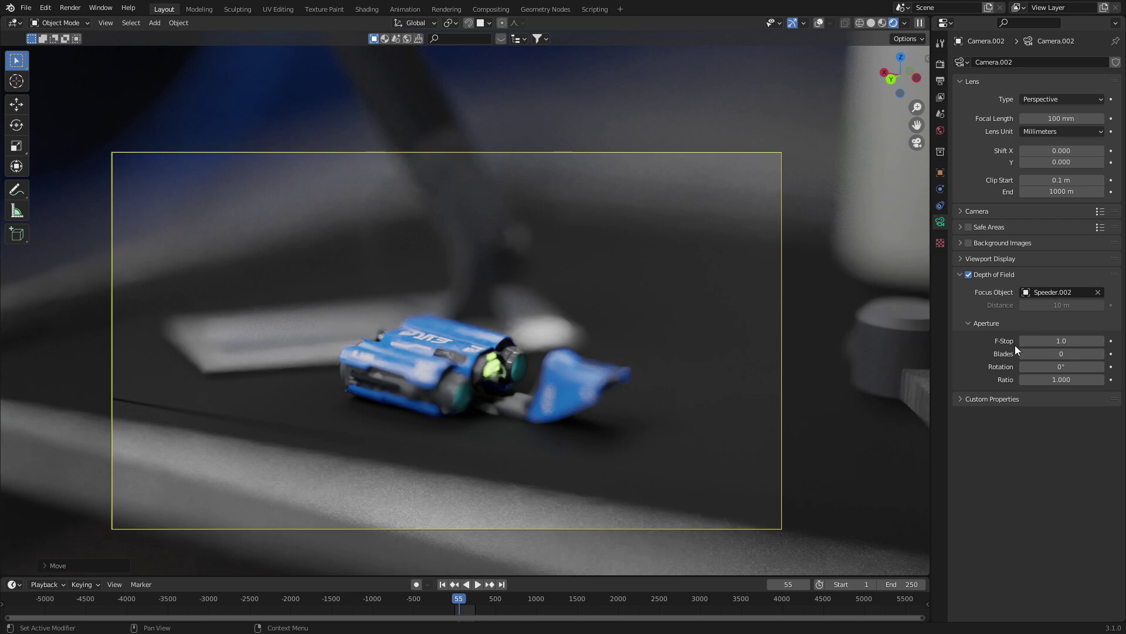
Raise the F-Stop to 2.8 and render the tabletop speeder close-up into Slot 4
click(1062, 341)
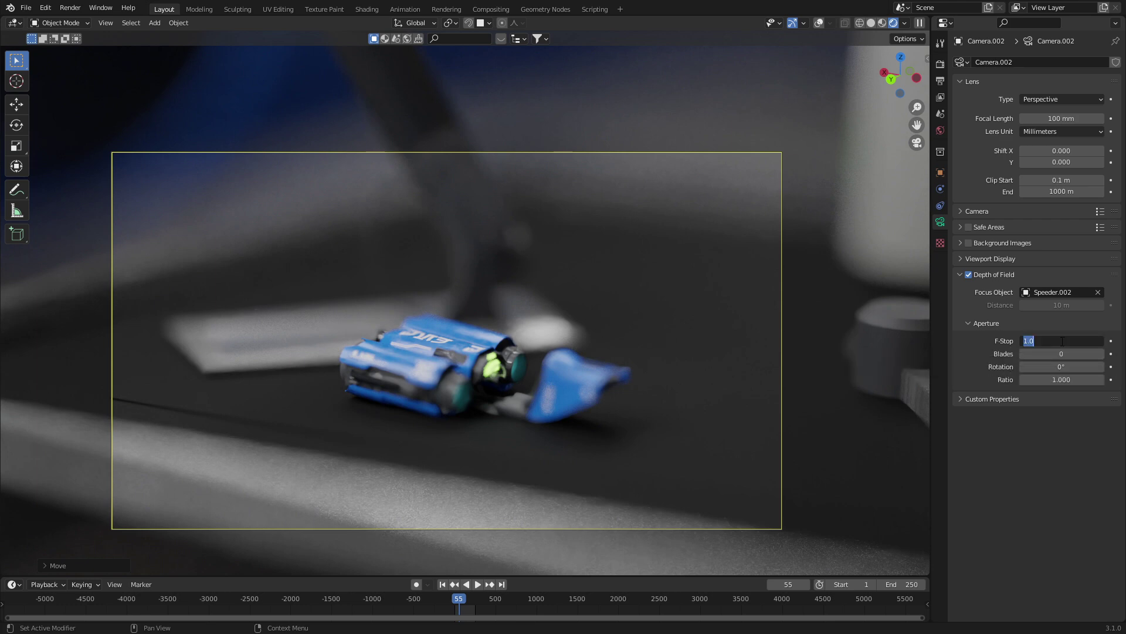
text(2.8)
key(Return)
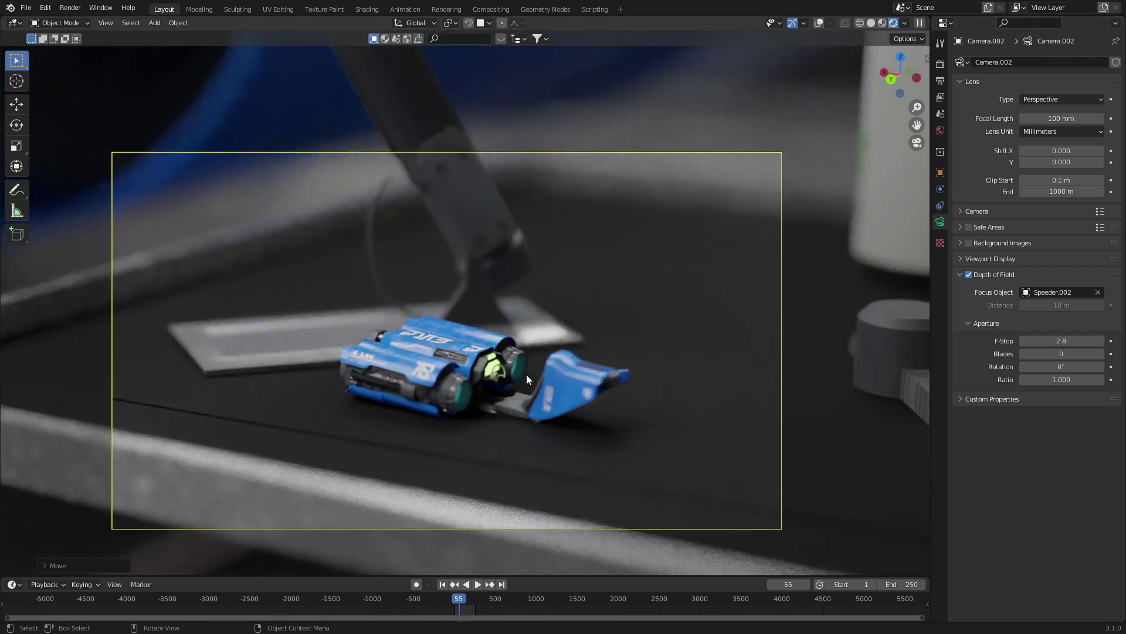
key(F12)
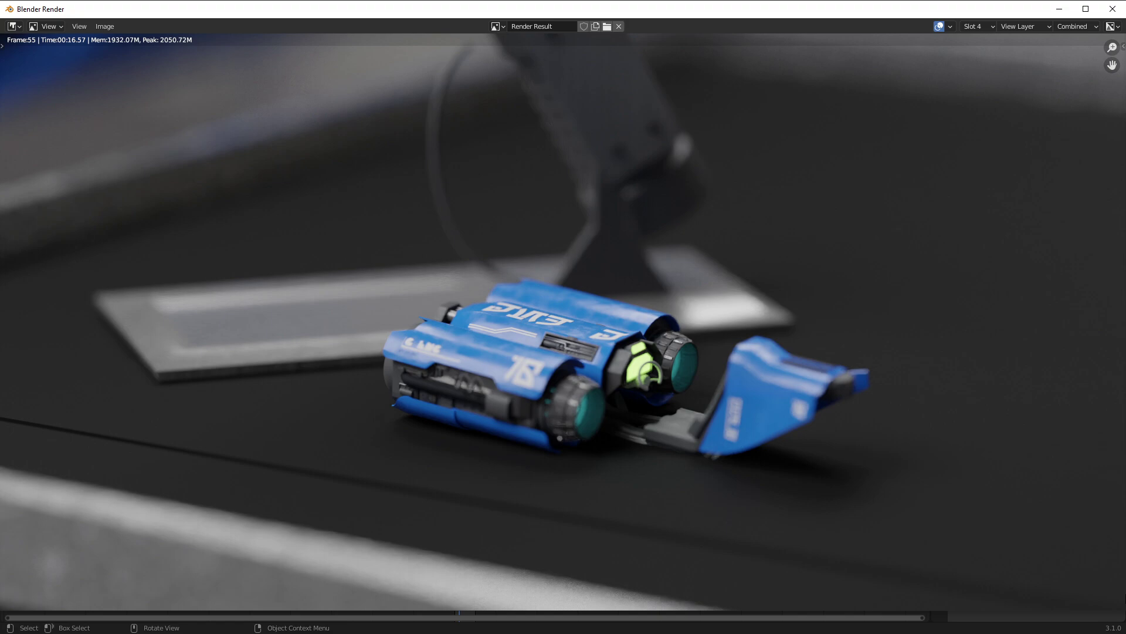
Undo the last change, dolly the camera closer to the speeder, and re-render
key(Escape)
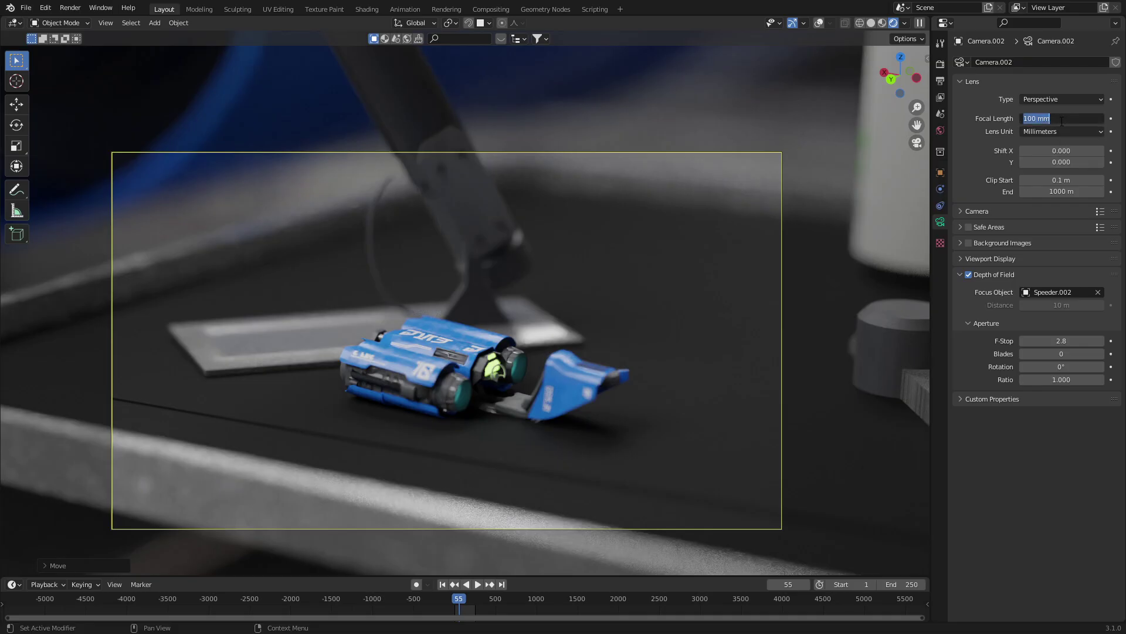
key(ctrl+z)
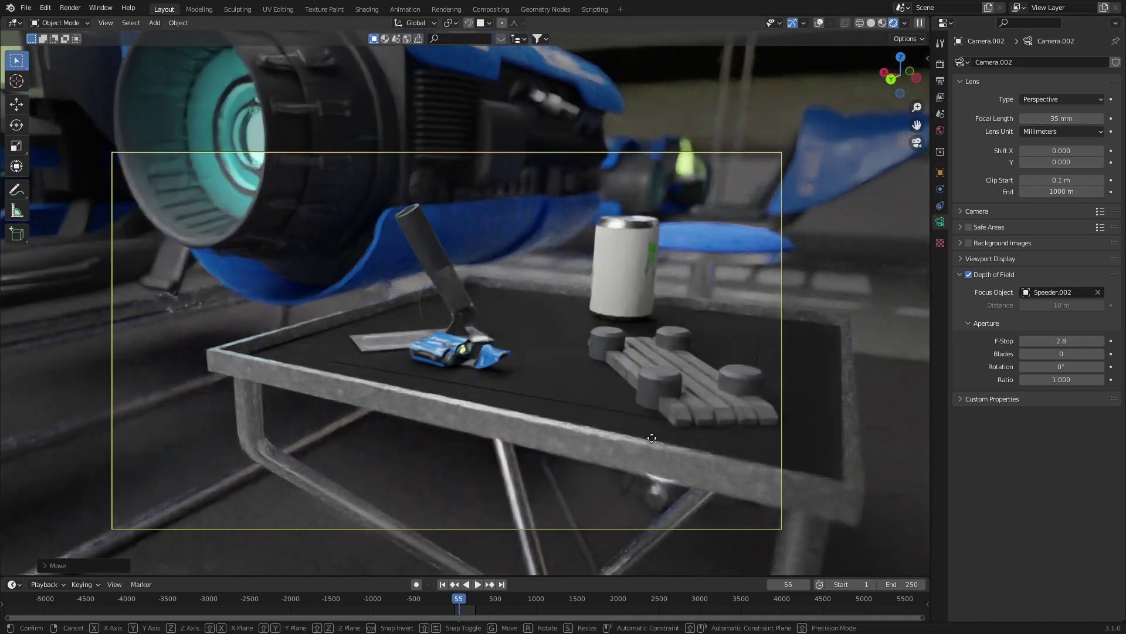
key(g)
key(z)
key(z)
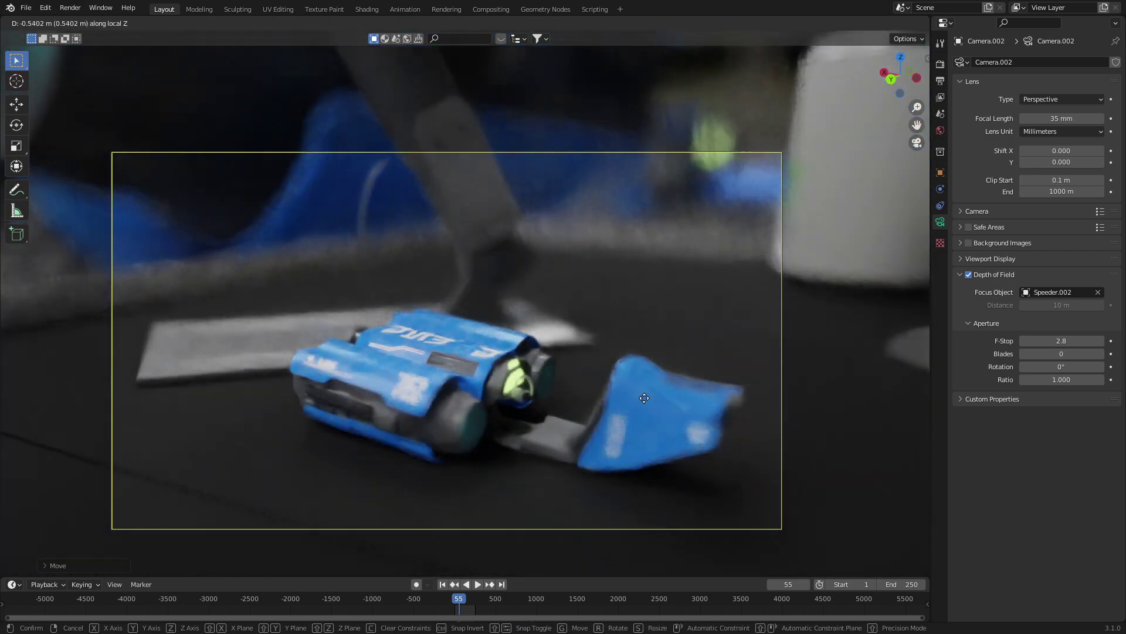
click(652, 417)
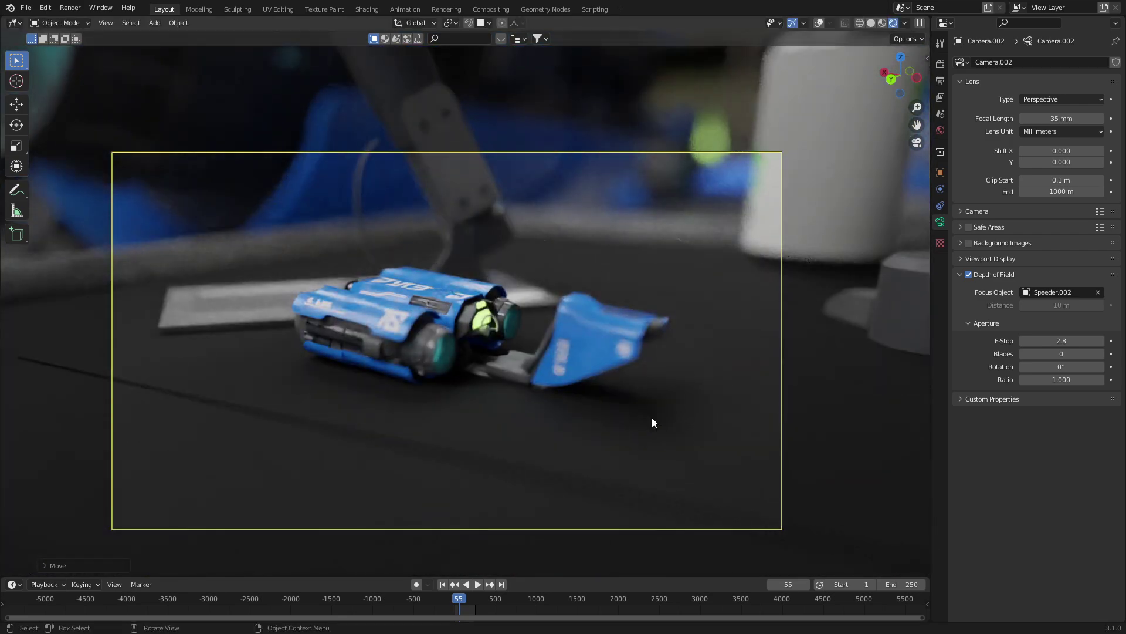
key(F12)
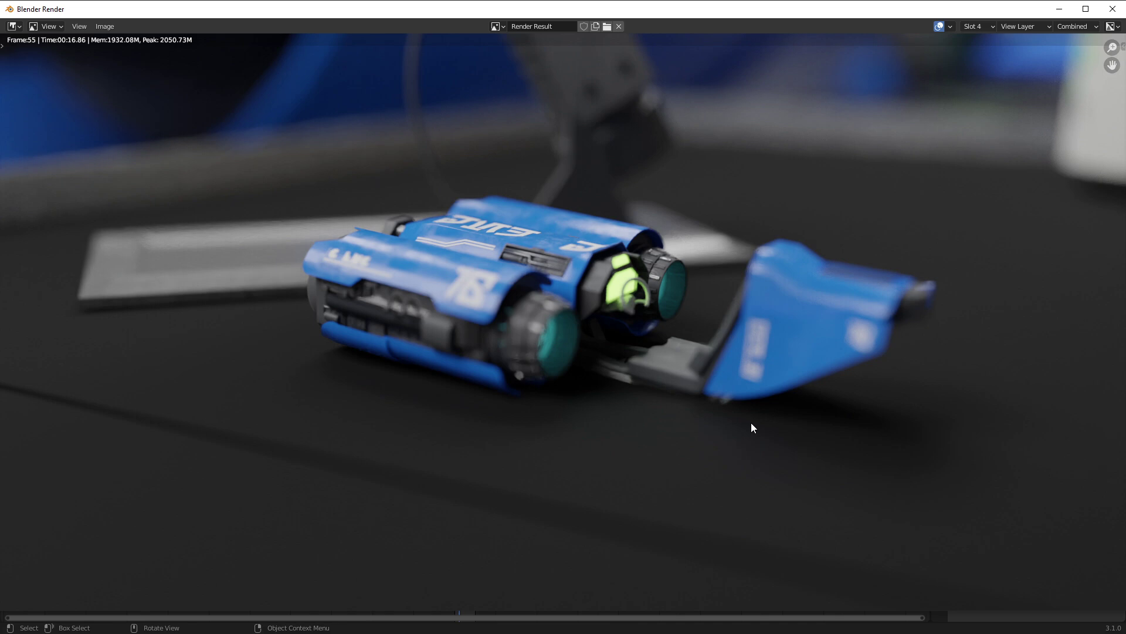
Set the F-Stop to 5, render into Slot 5, and compare against the earlier blurrier renders
key(Escape)
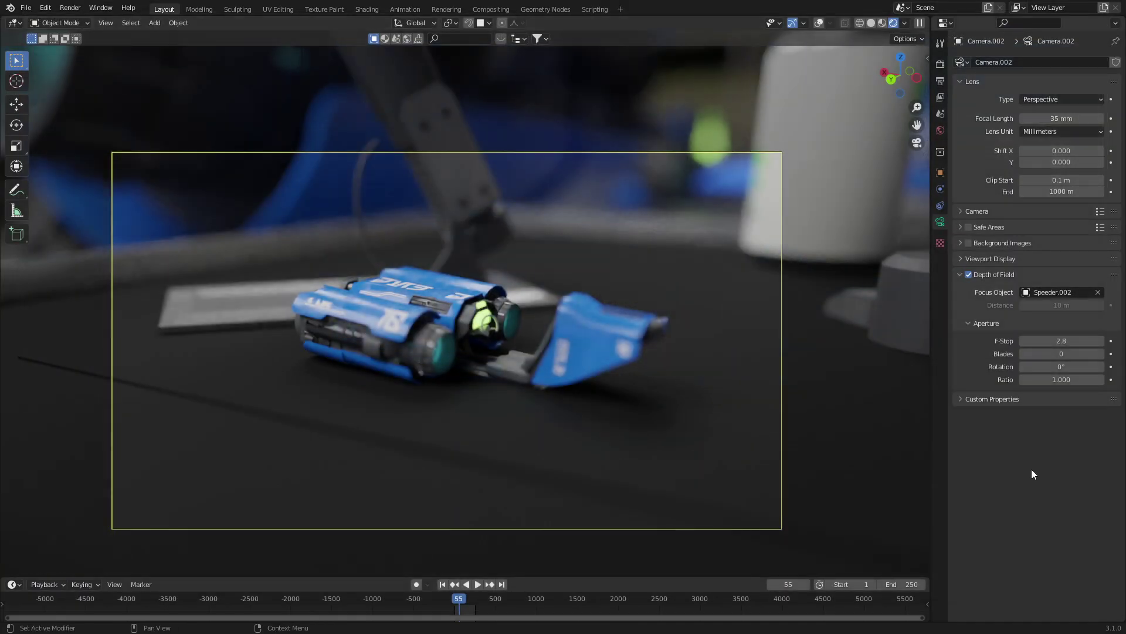
click(1054, 341)
text(5)
key(Return)
key(F12)
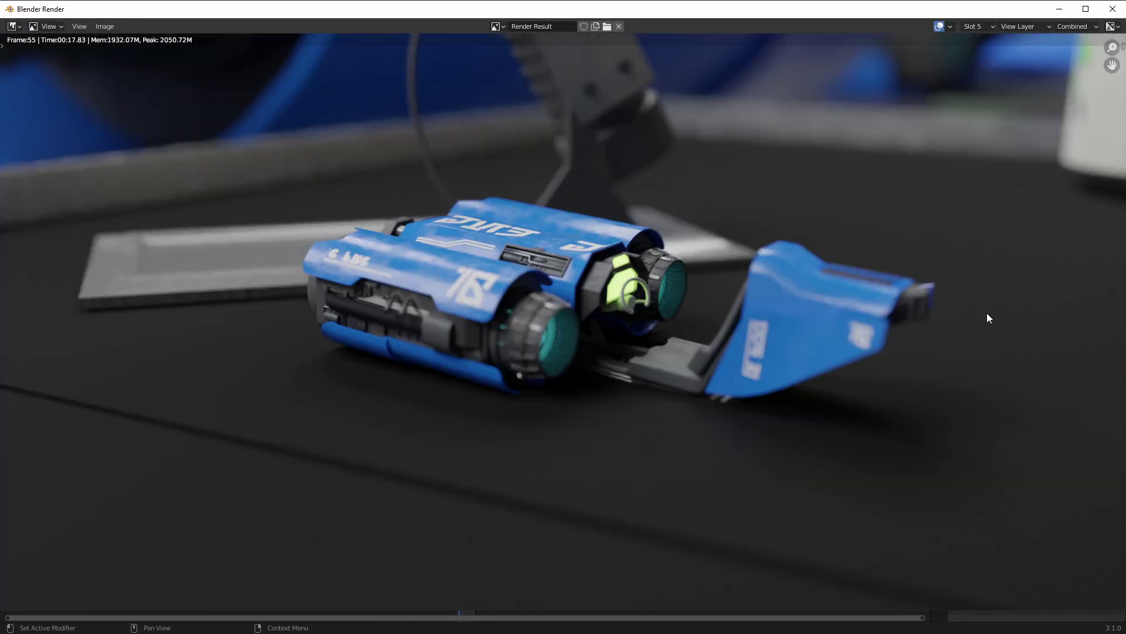
key(j)
key(j)
key(j)
key(j)
key(j)
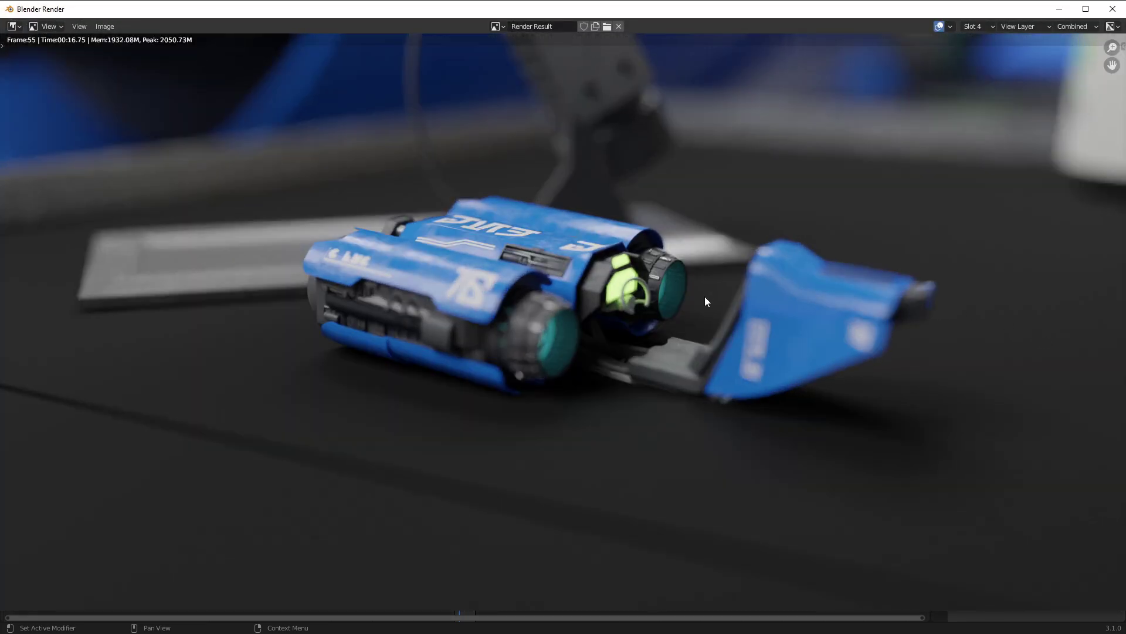
key(j)
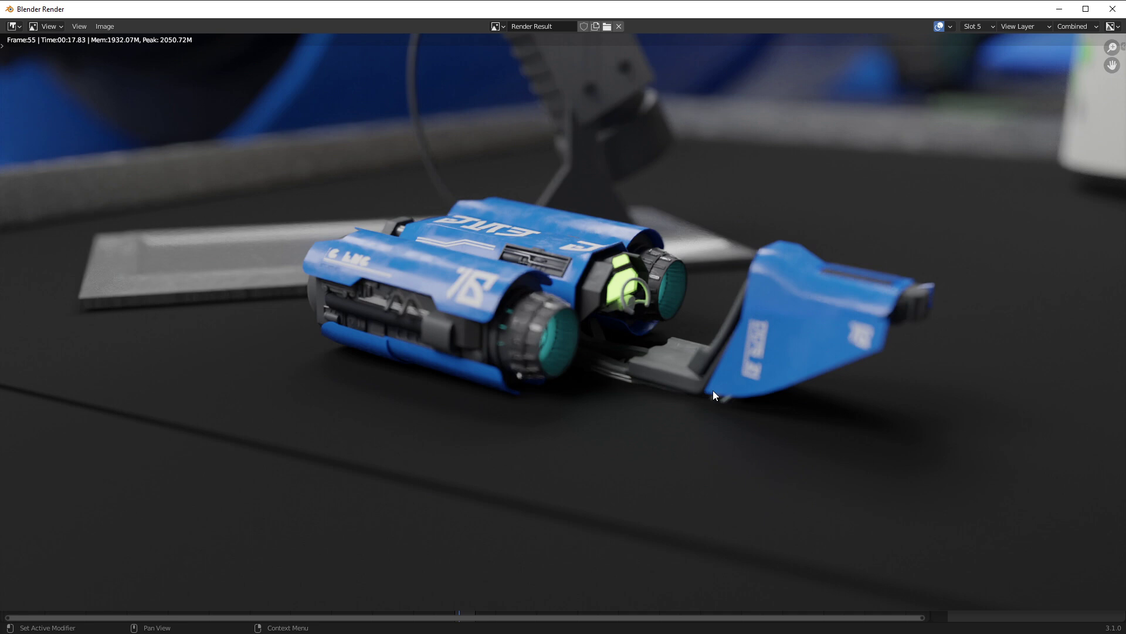
key(2)
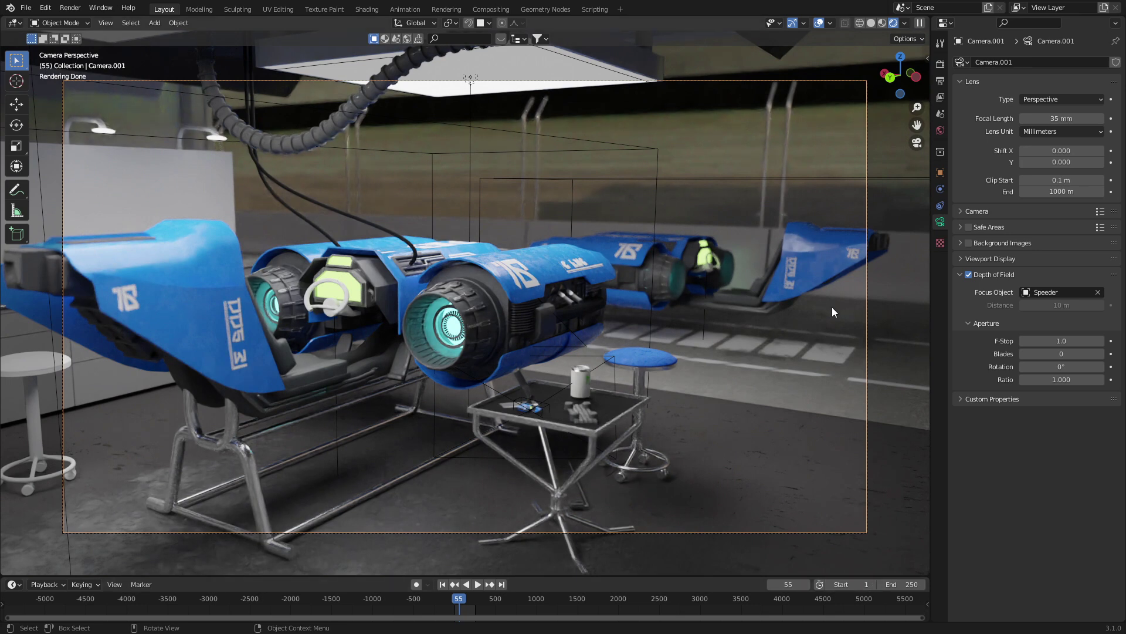
Make Camera.001 a Panoramic camera with Equirectangular projection
click(1041, 101)
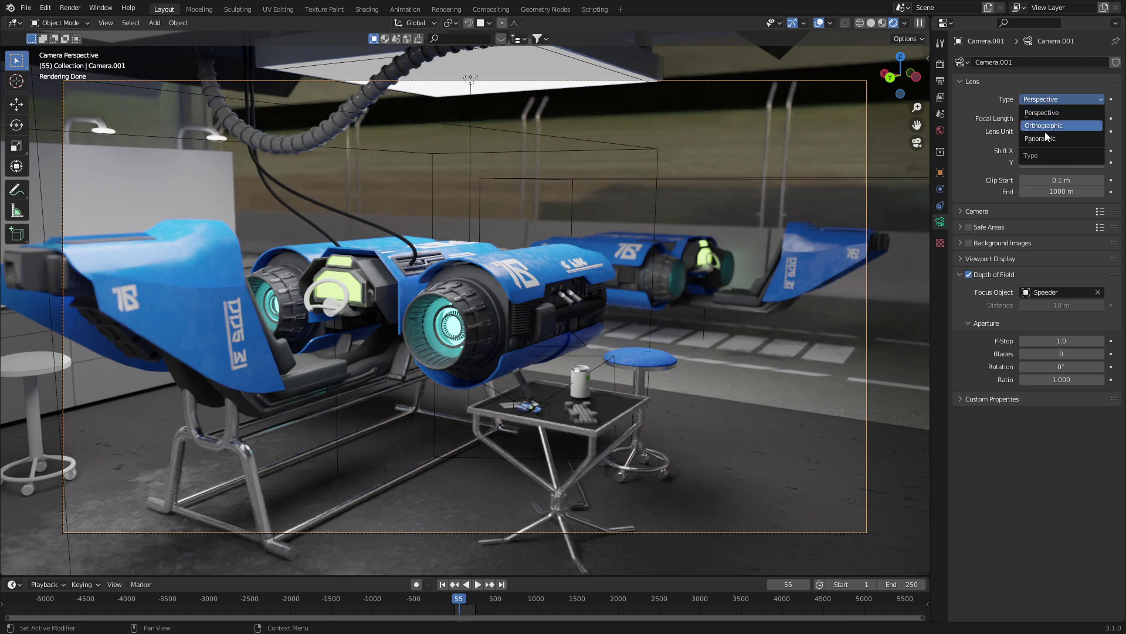
click(1045, 139)
click(1054, 120)
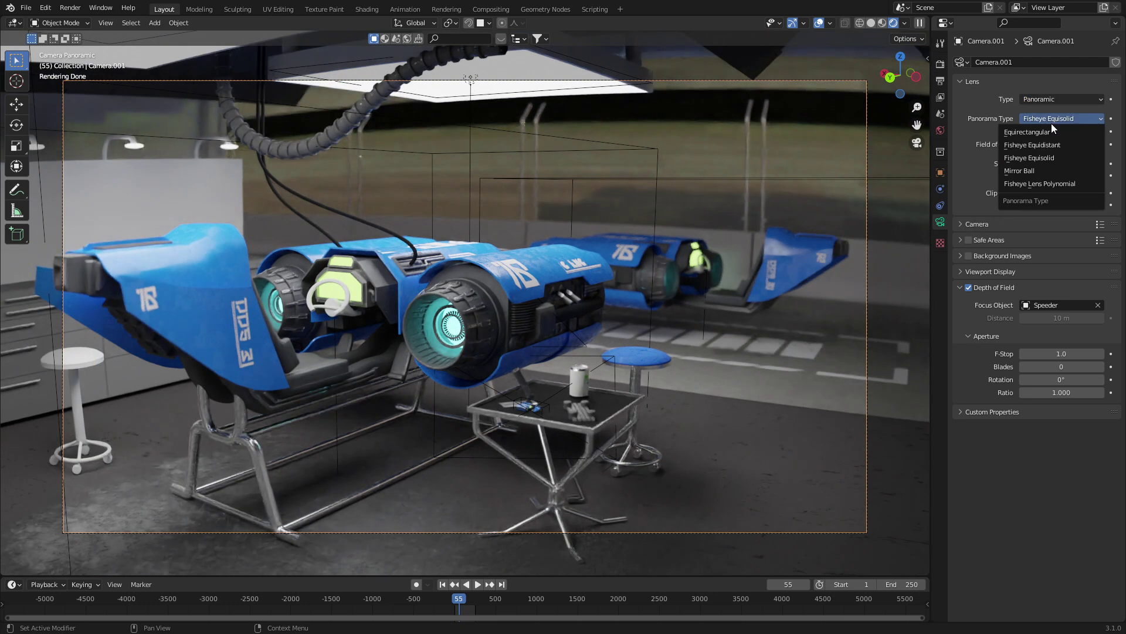
click(1049, 132)
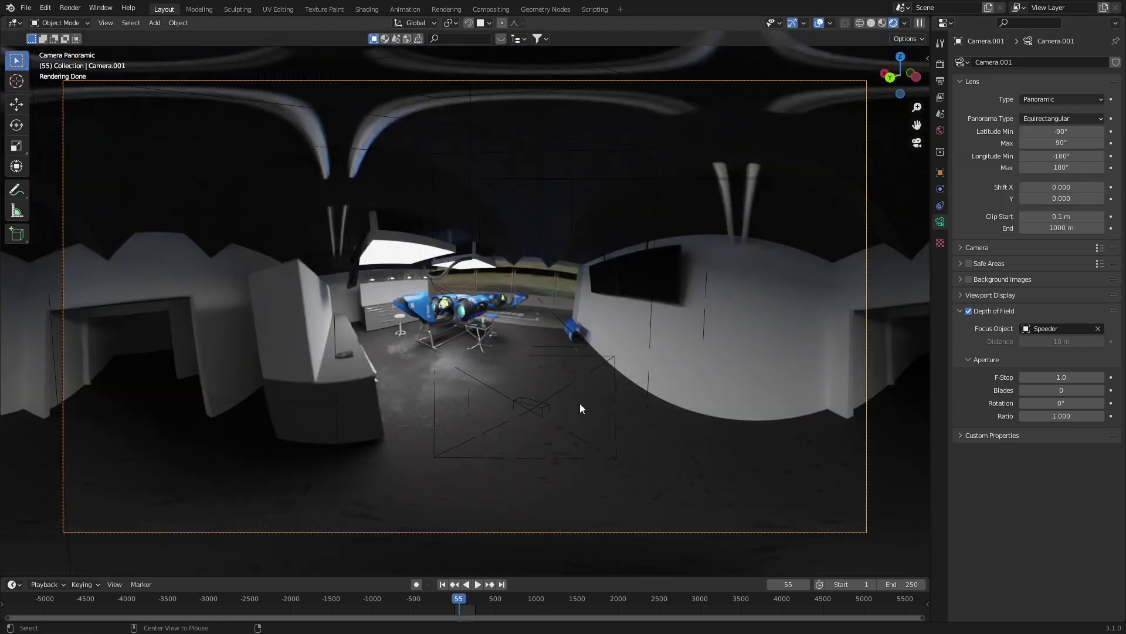
Reset the camera rotation, turn it 90° about X, and swing it around Z toward the speeders
key(alt+r)
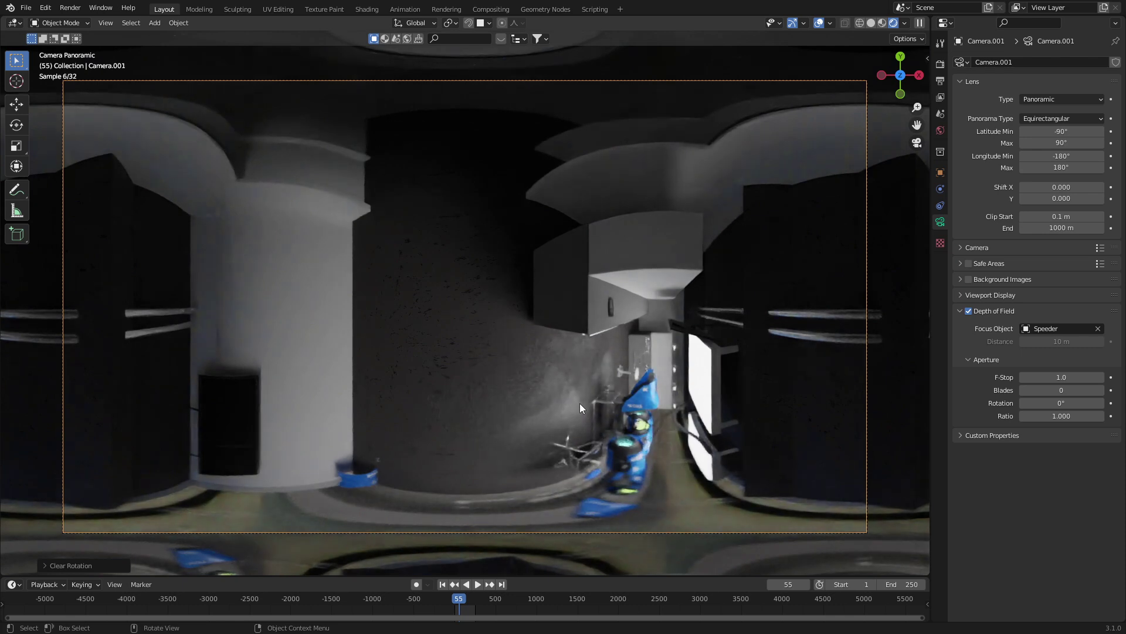
text(rx)
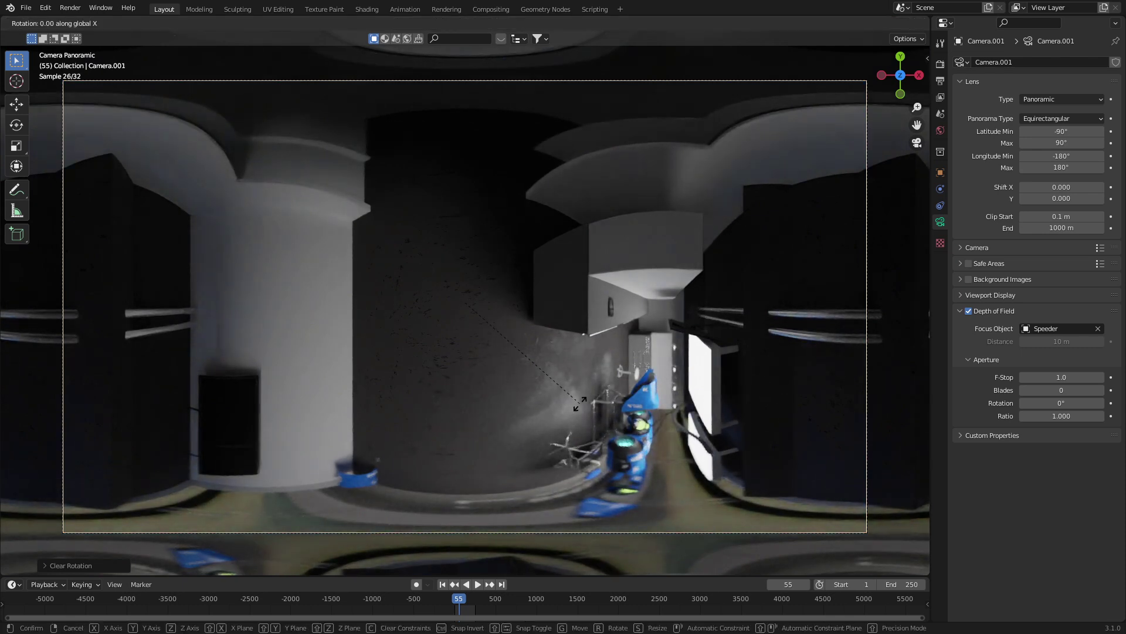
text(90)
key(Return)
key(r)
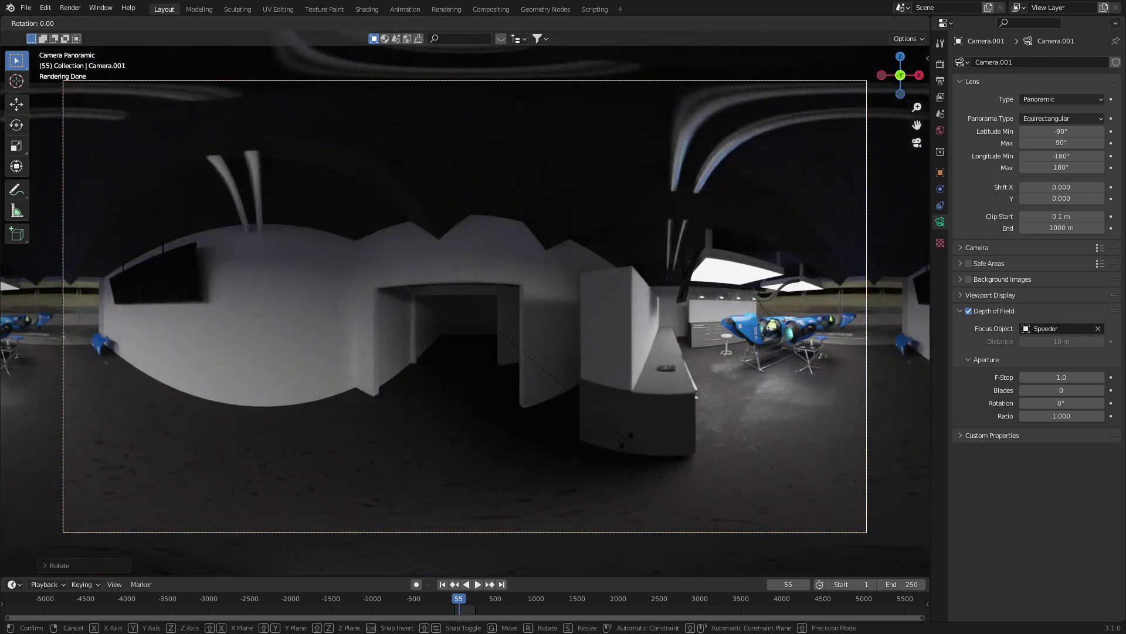
key(z)
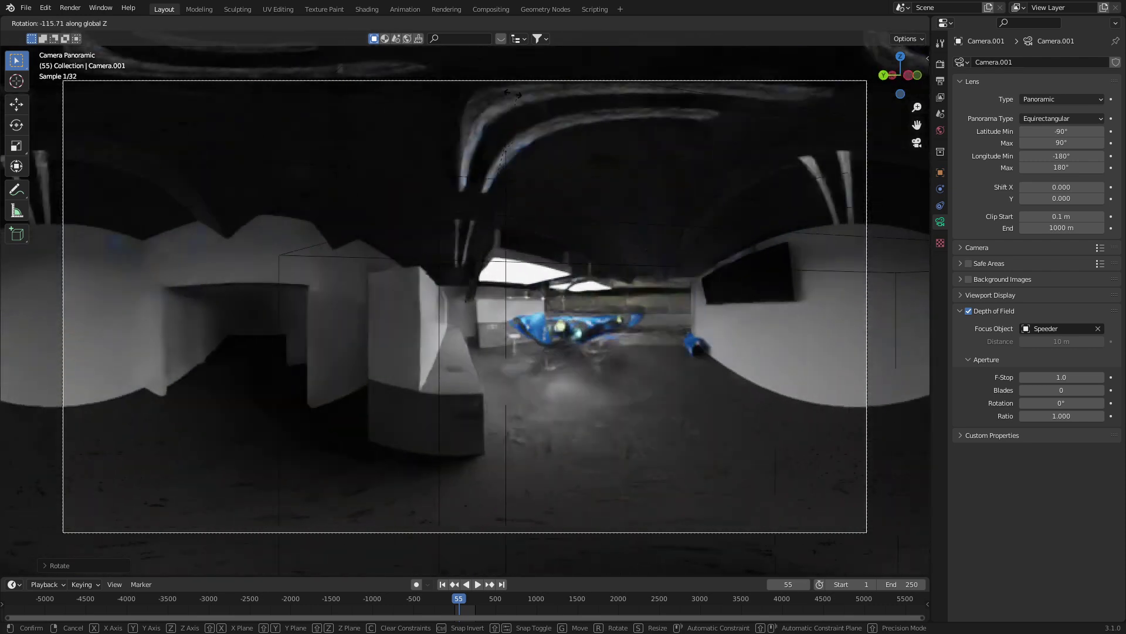
click(445, 98)
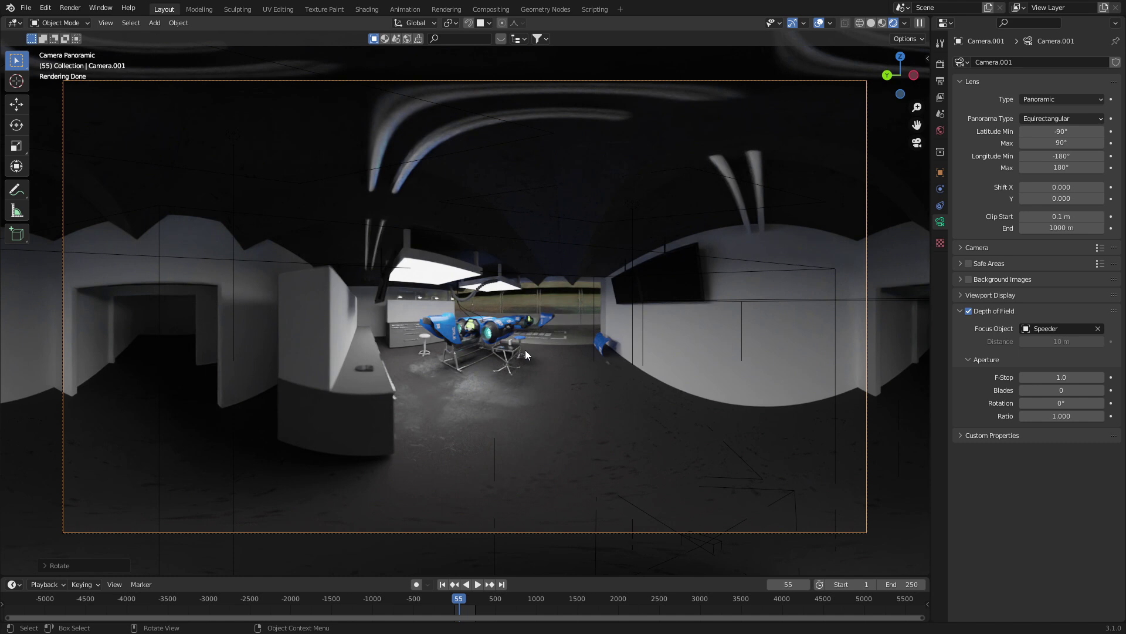
Double the output resolution with *2 on X and Y, giving 3840 × 2160 px
click(940, 65)
click(941, 82)
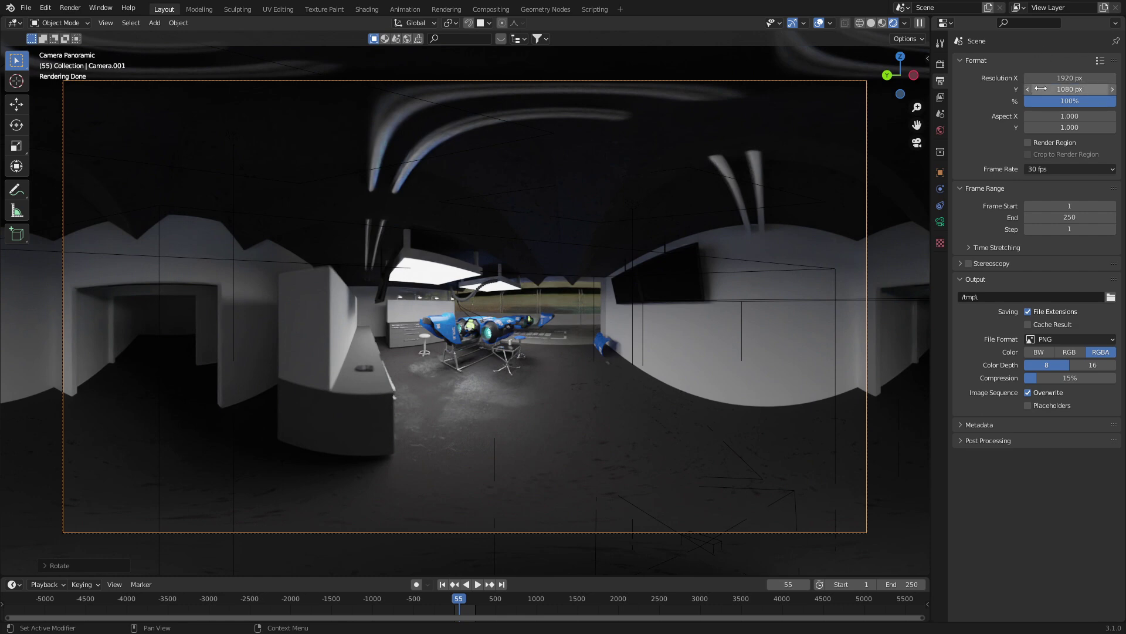
click(1081, 78)
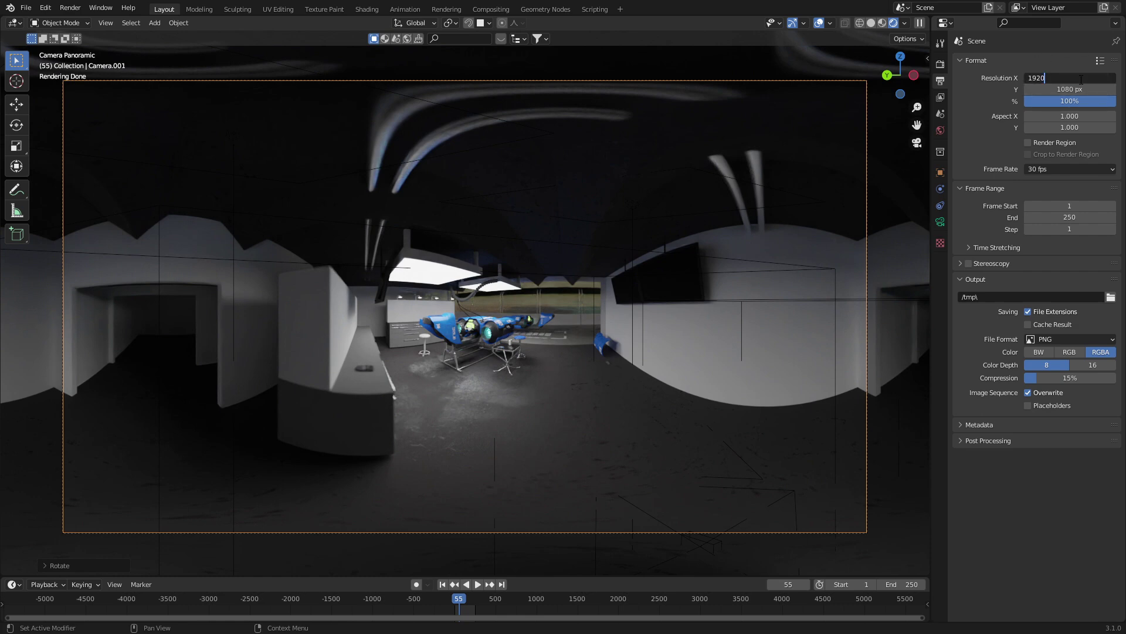
text(*2)
key(Return)
click(1084, 89)
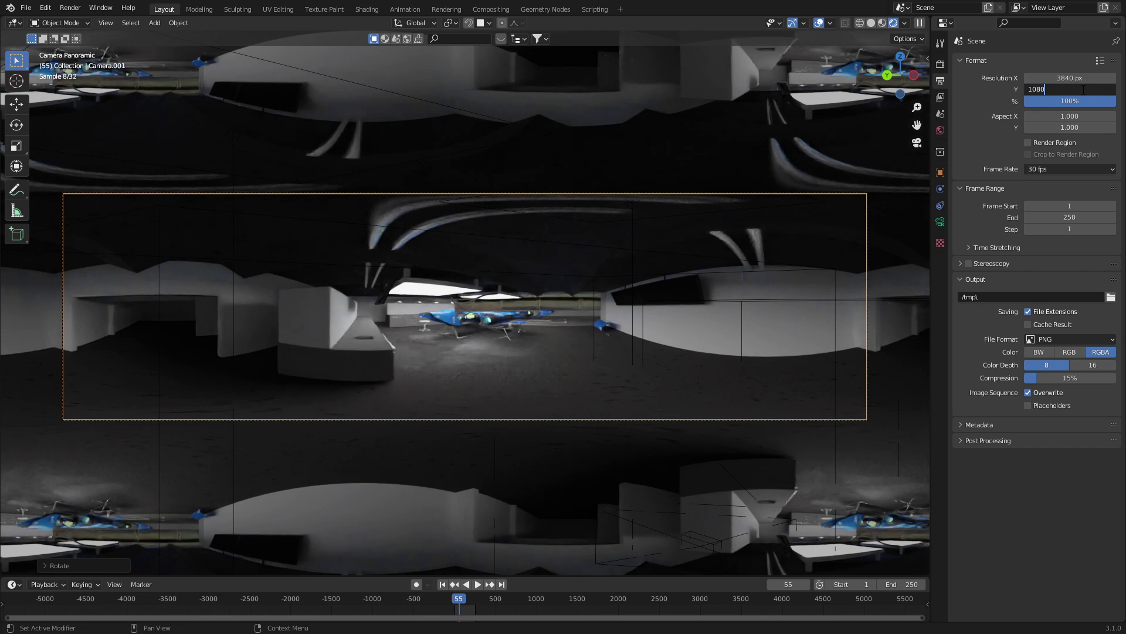
text(*2)
key(Return)
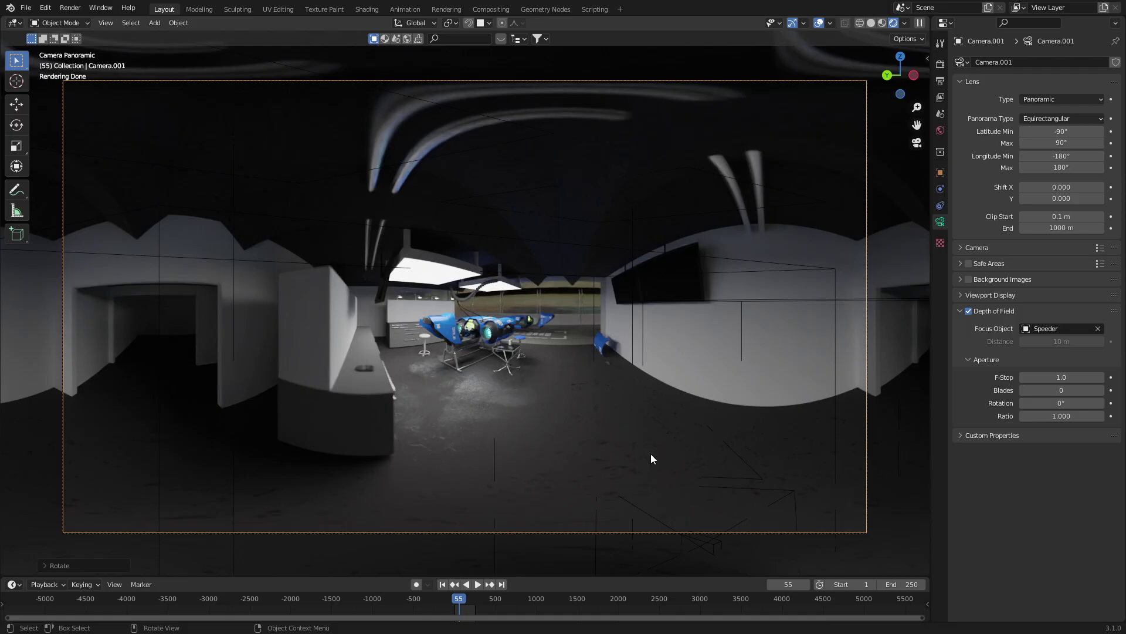
Disable the camera's depth of field, render the 360° panorama, and choose Save As for the image
click(968, 311)
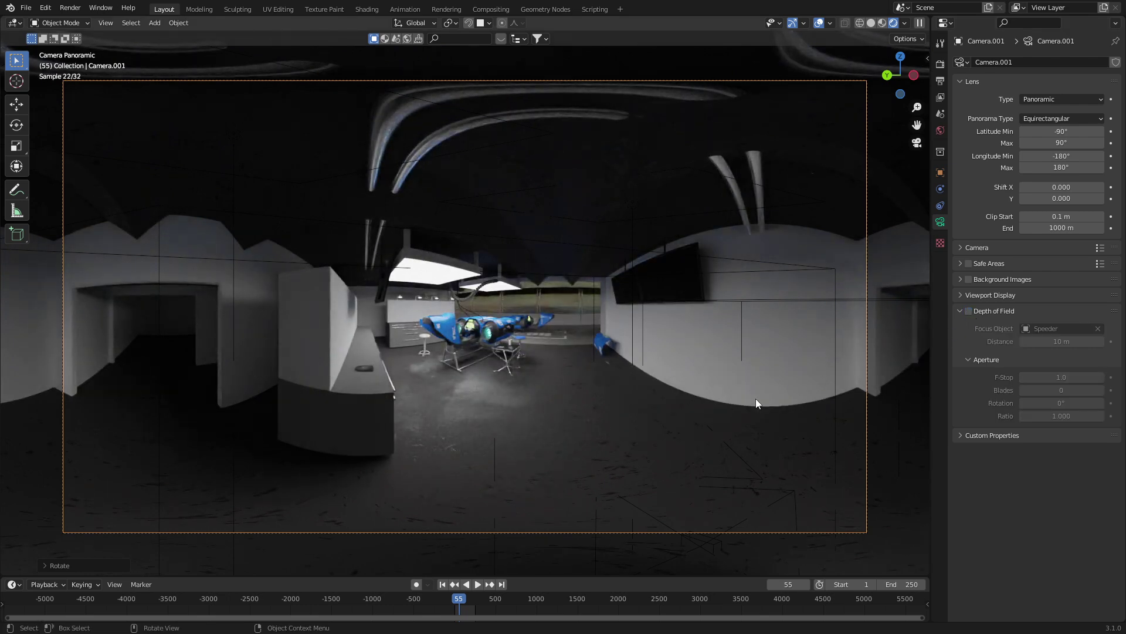
key(F12)
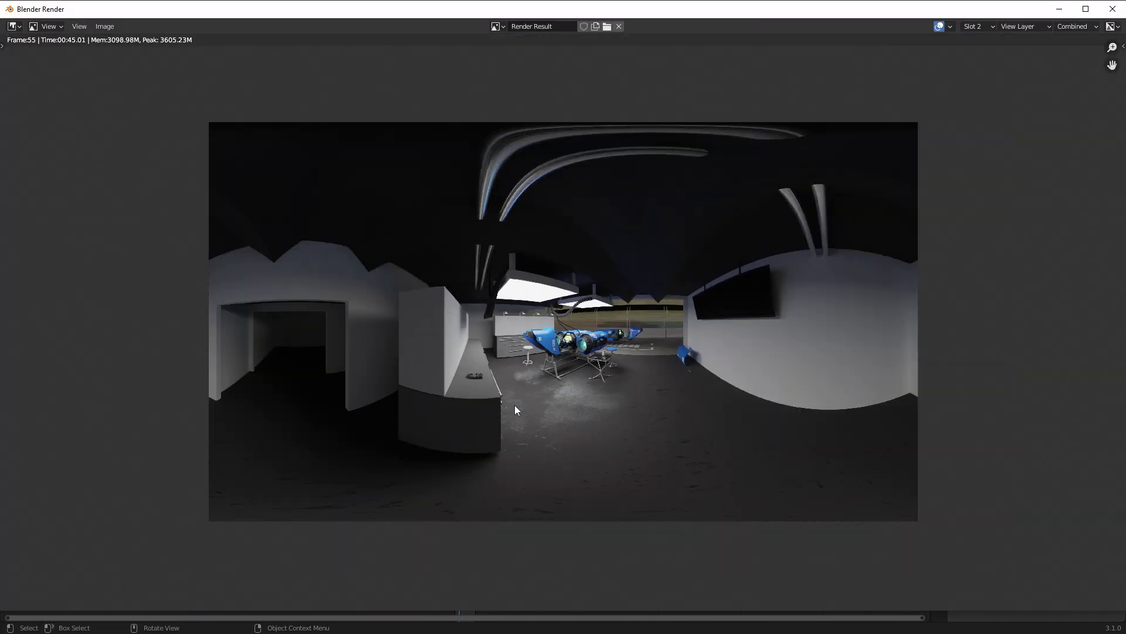
scroll(506, 403, up, 1)
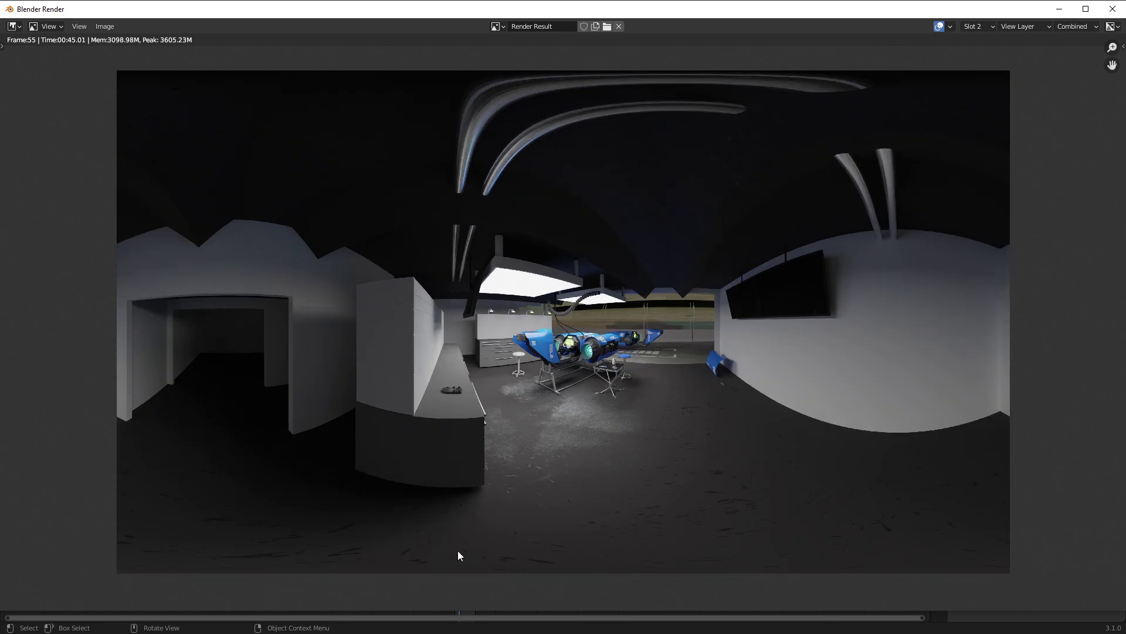
click(105, 26)
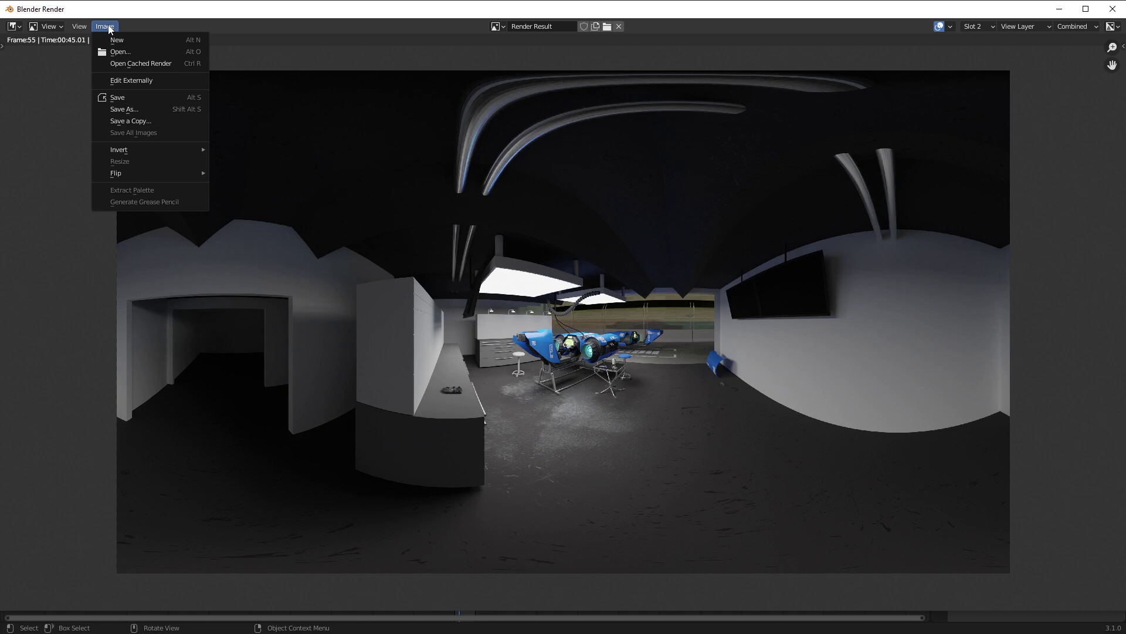
click(129, 111)
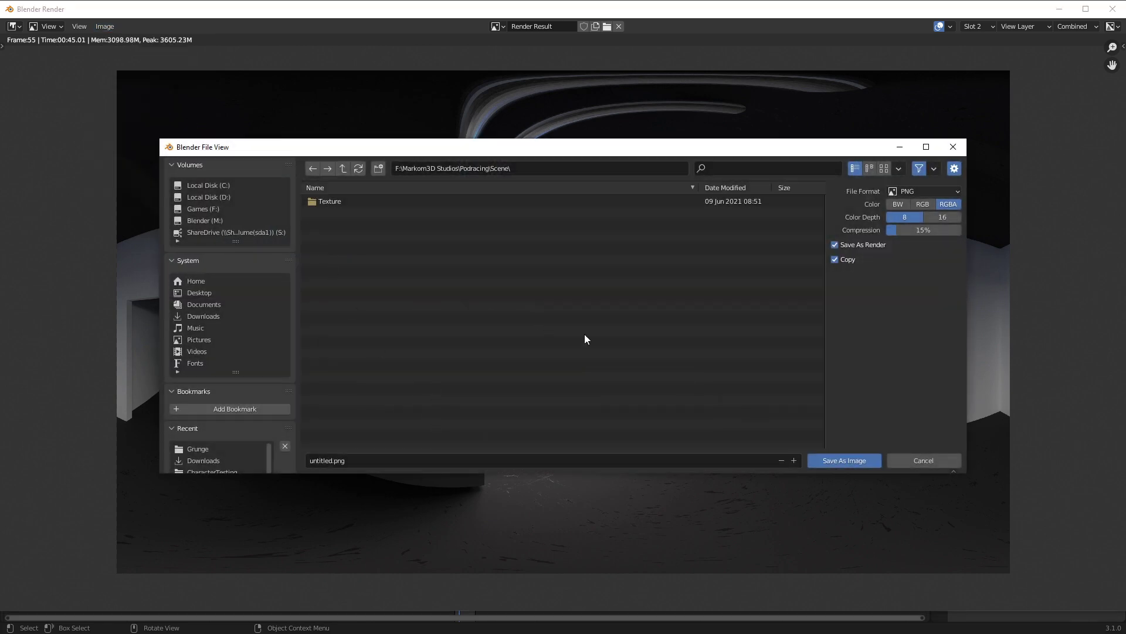
Save the render as untitled.png, then delete the default camera, cube and light in the Shading workspace
click(844, 460)
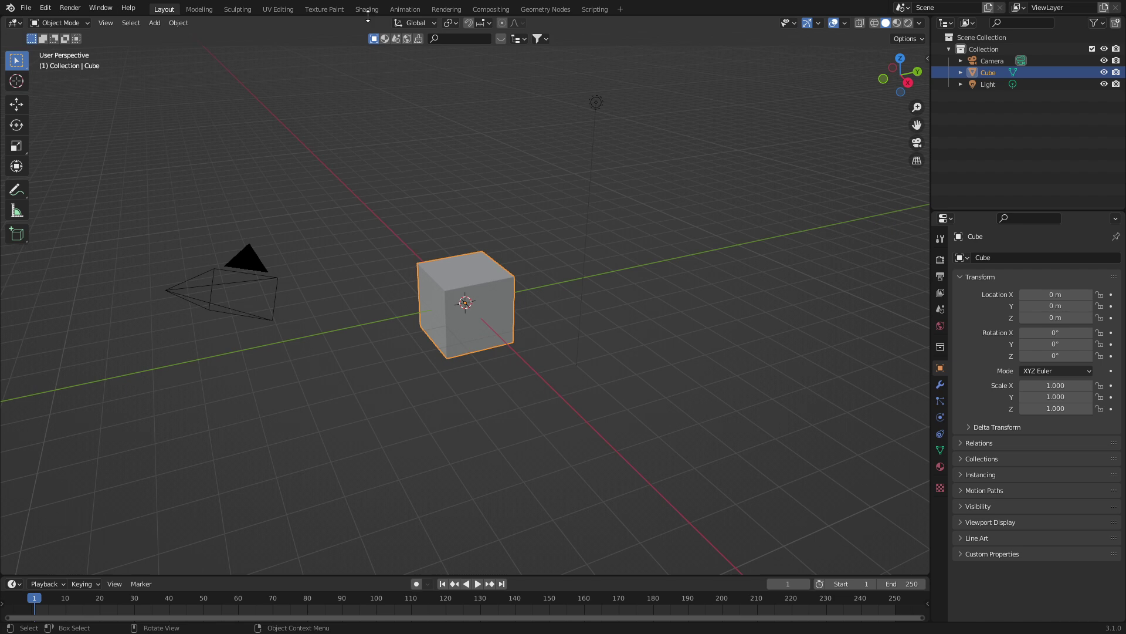
click(367, 9)
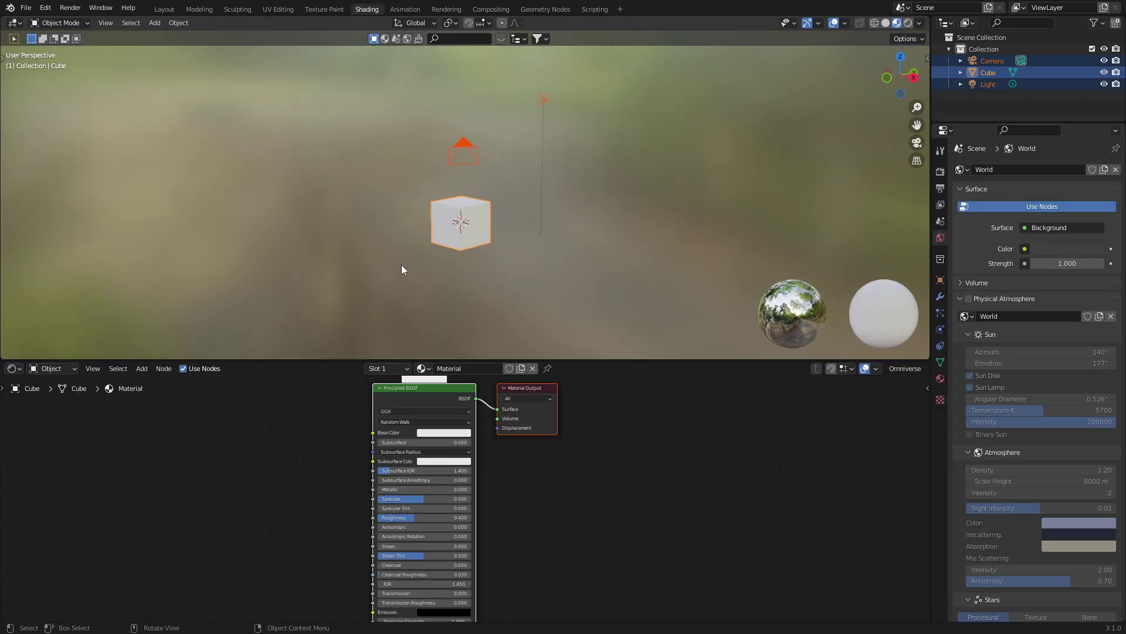
key(Delete)
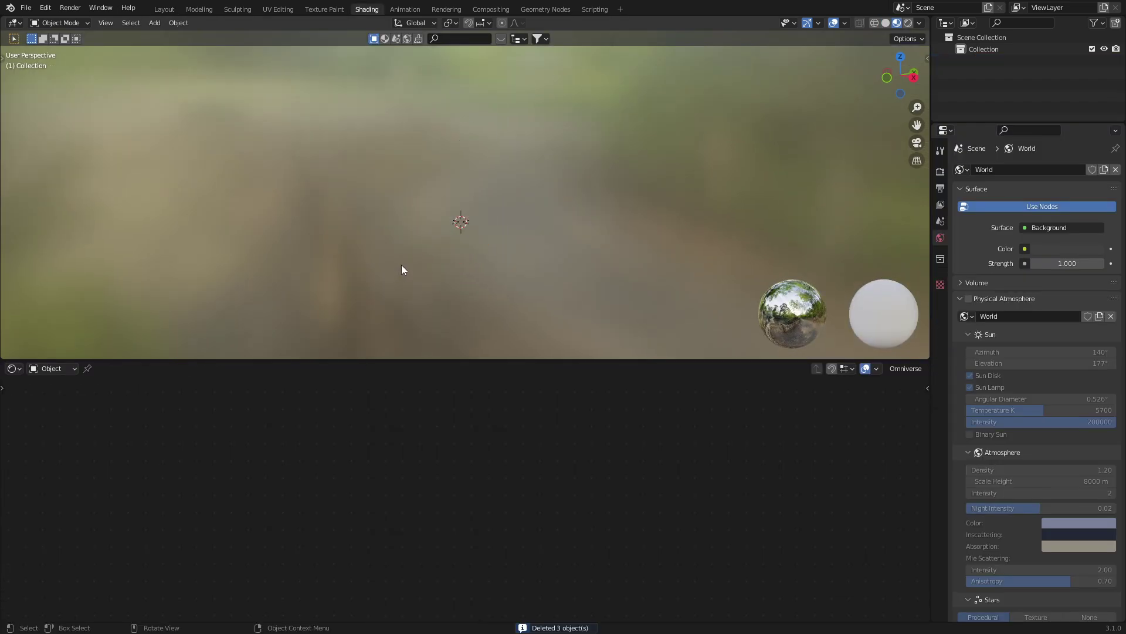
Switch the viewport to Rendered shading and show the render engine settings and node-tree type list
click(909, 25)
click(941, 171)
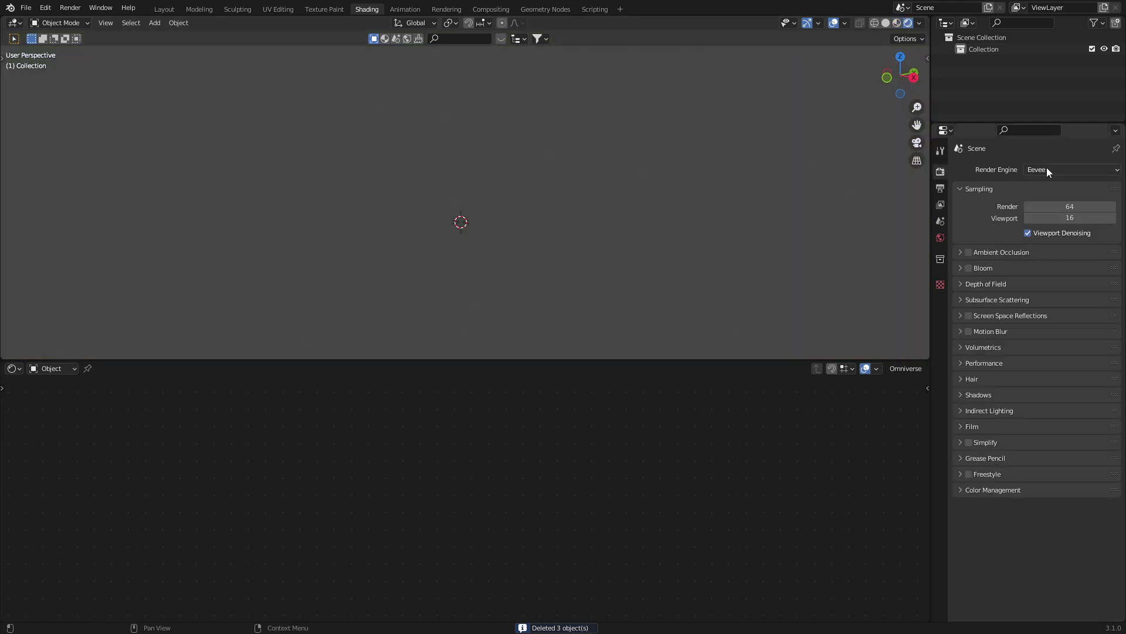
click(61, 369)
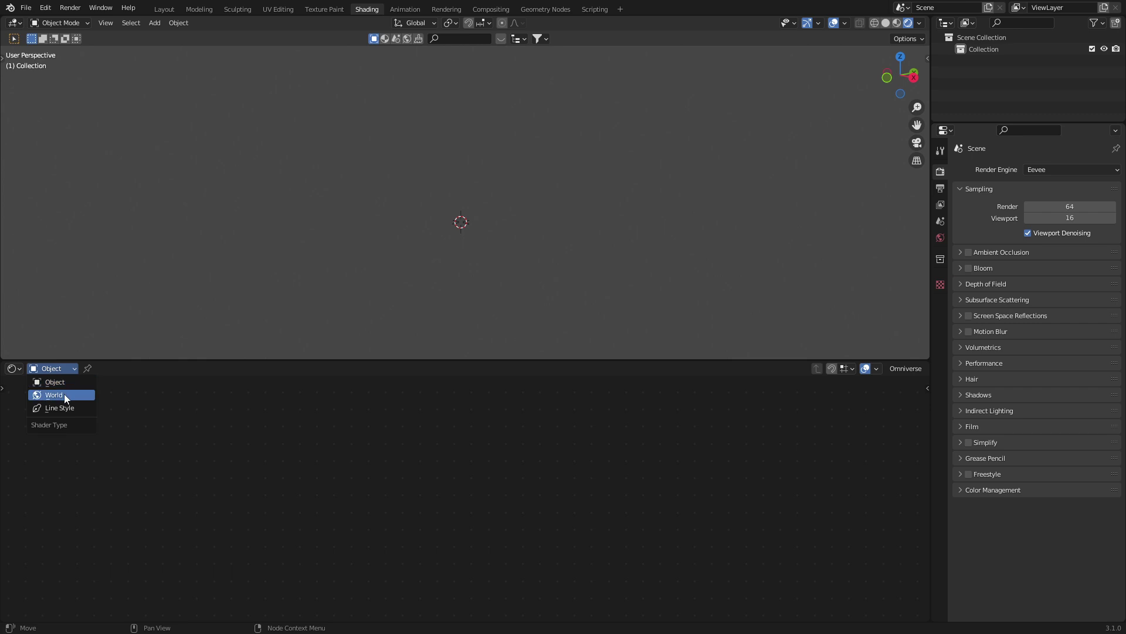
Add an Environment Texture node to the World and connect its Color to Background
click(65, 395)
key(shift+a)
click(307, 422)
text(env)
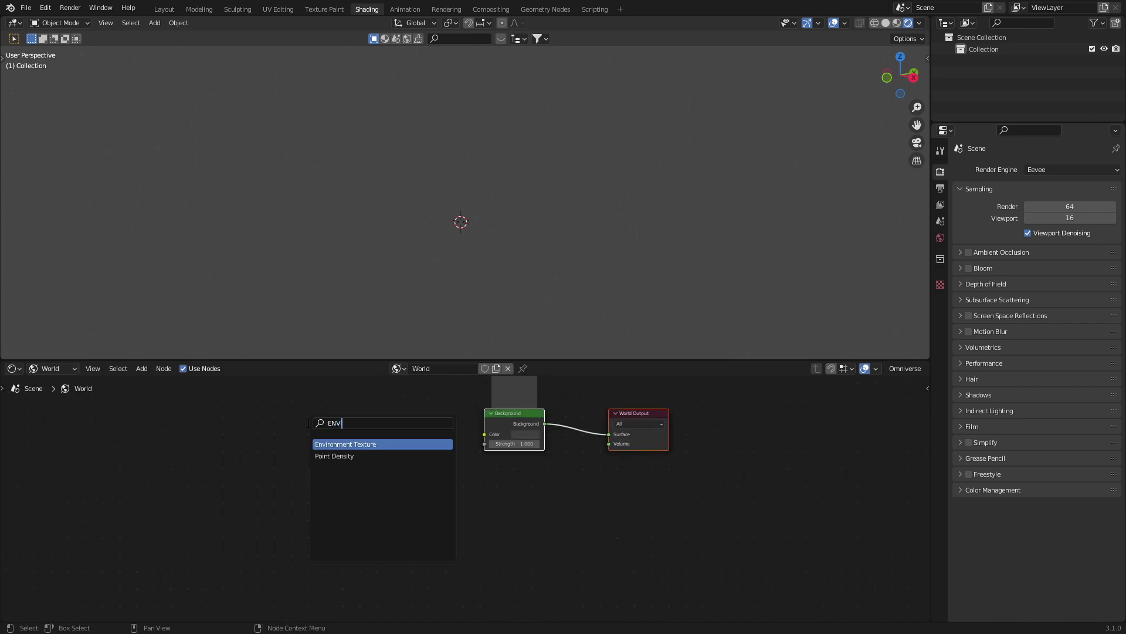
key(Return)
click(304, 433)
drag(409, 440, 484, 434)
key(Home)
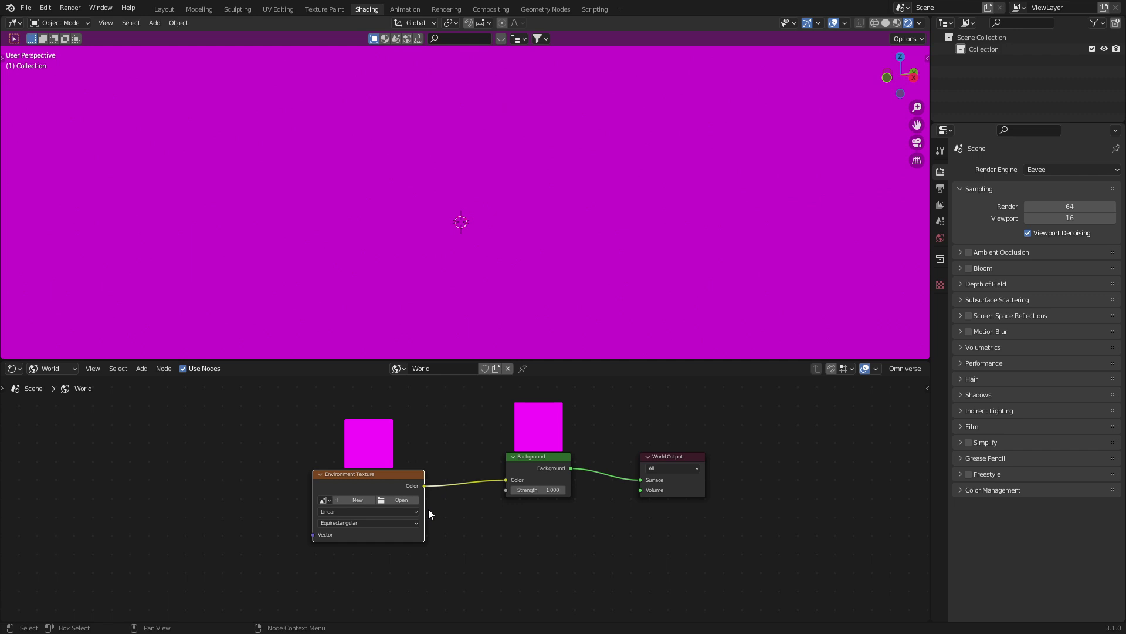
Load untitled.png into the Environment Texture and orbit to view the surrounding hangar panorama
click(400, 500)
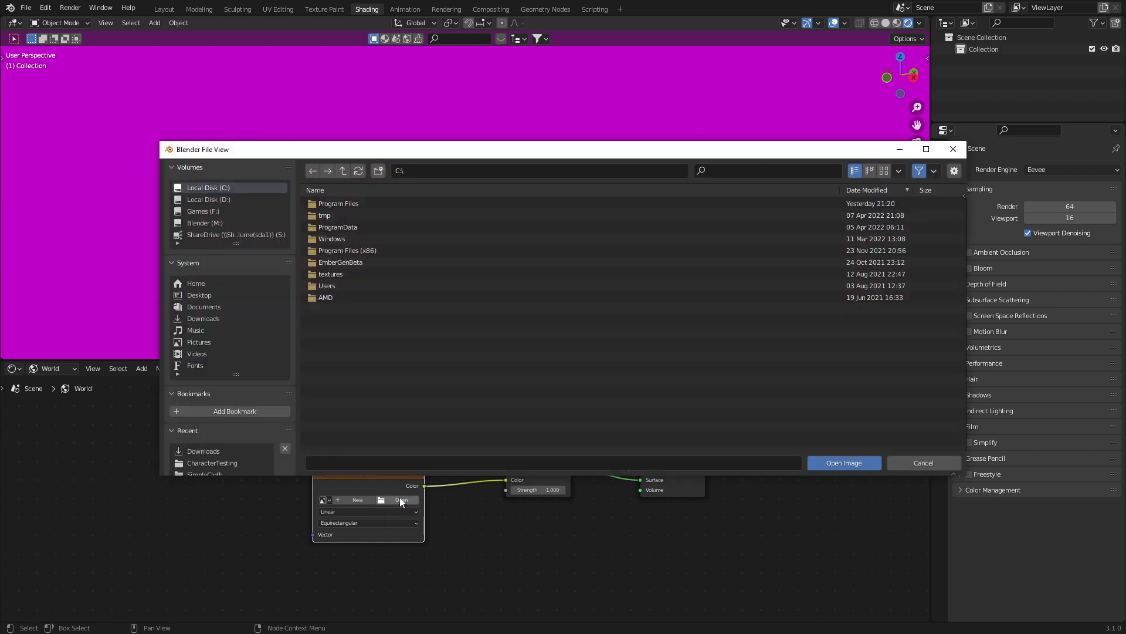
double_click(364, 215)
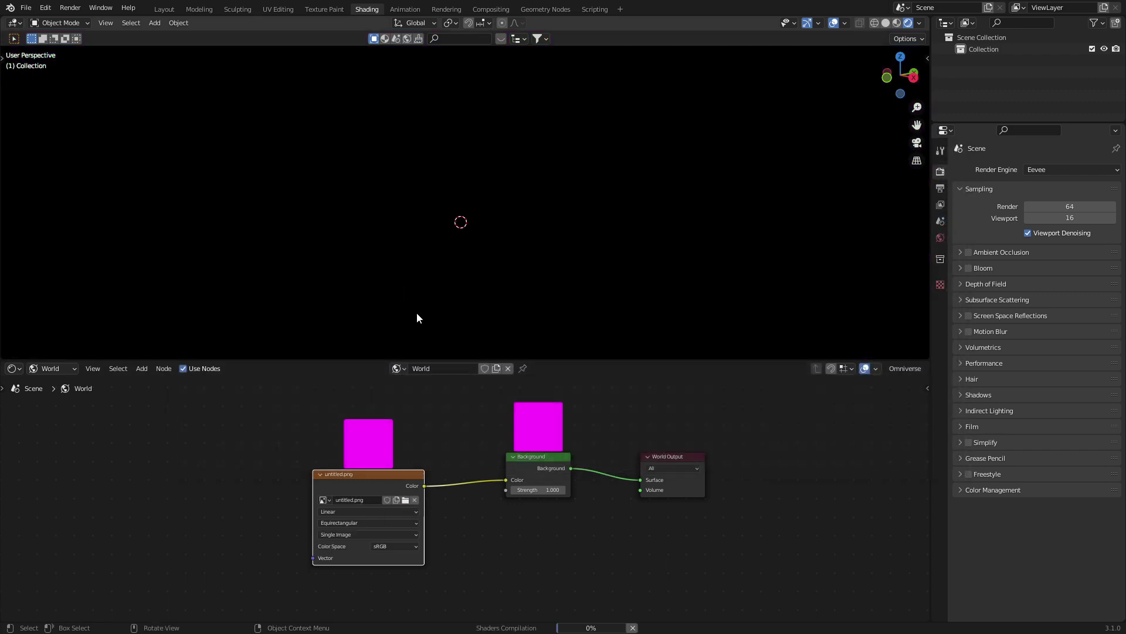
middle_drag(618, 286, 765, 287)
middle_drag(570, 261, 442, 261)
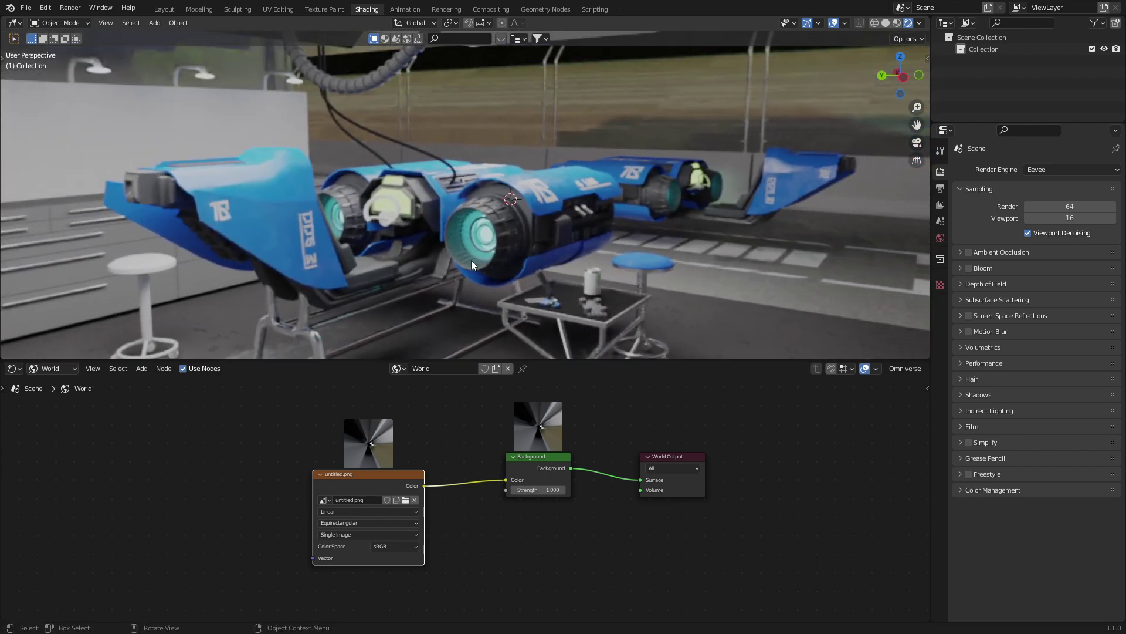